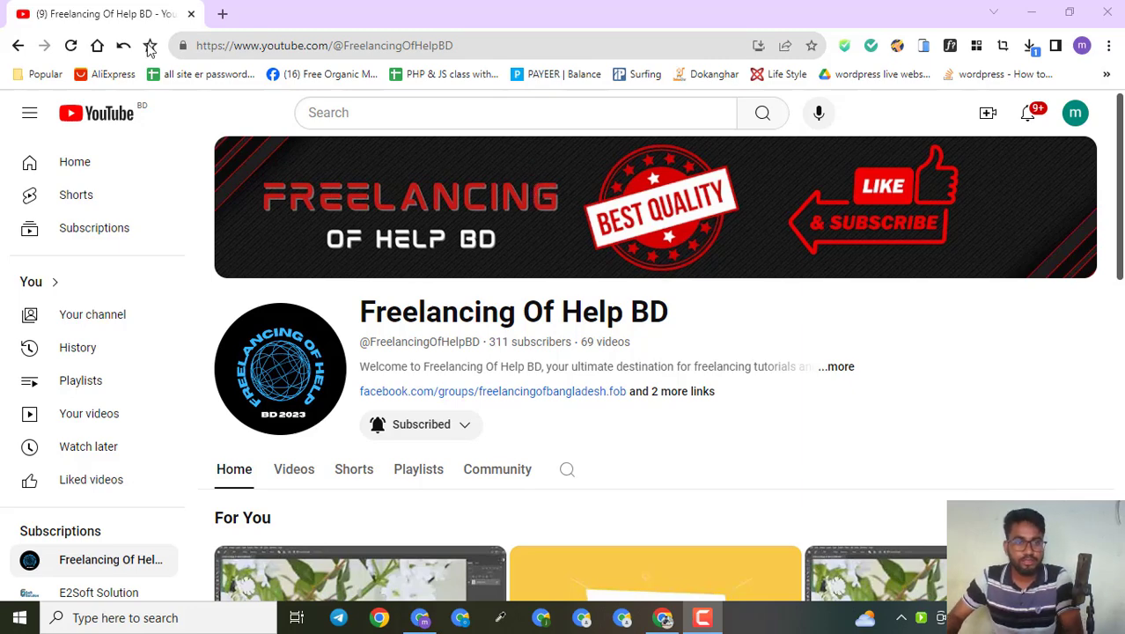
Step: Open the cPanel login page in a new browser tab and log in with the saved credentials
{"action": "left_click", "coordinate": [224, 15]}
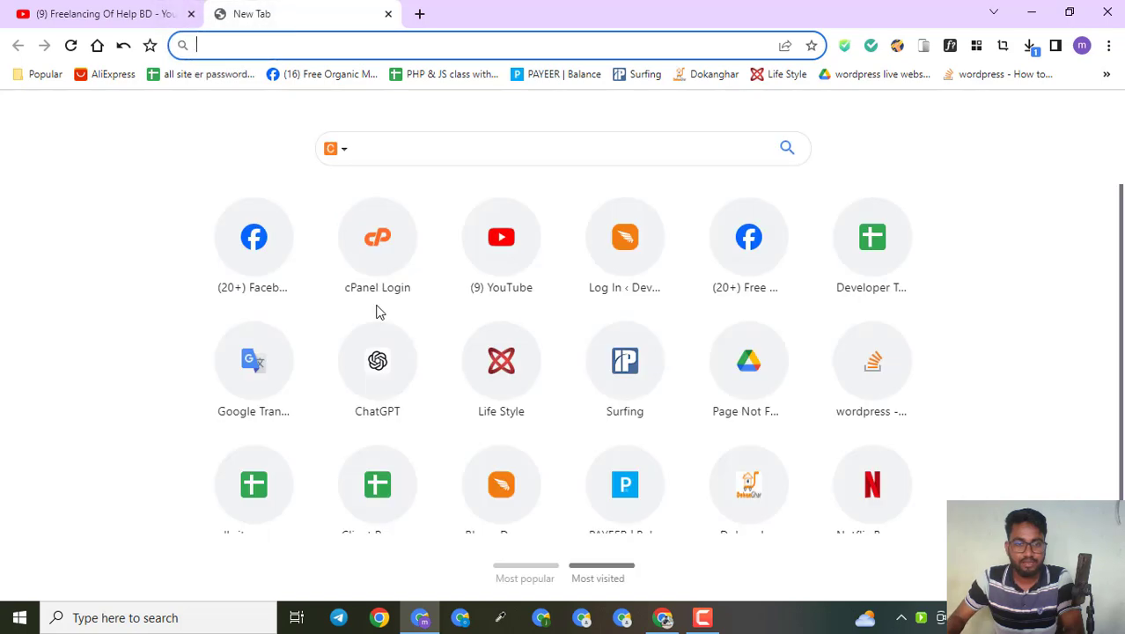
{"action": "left_click", "coordinate": [380, 271]}
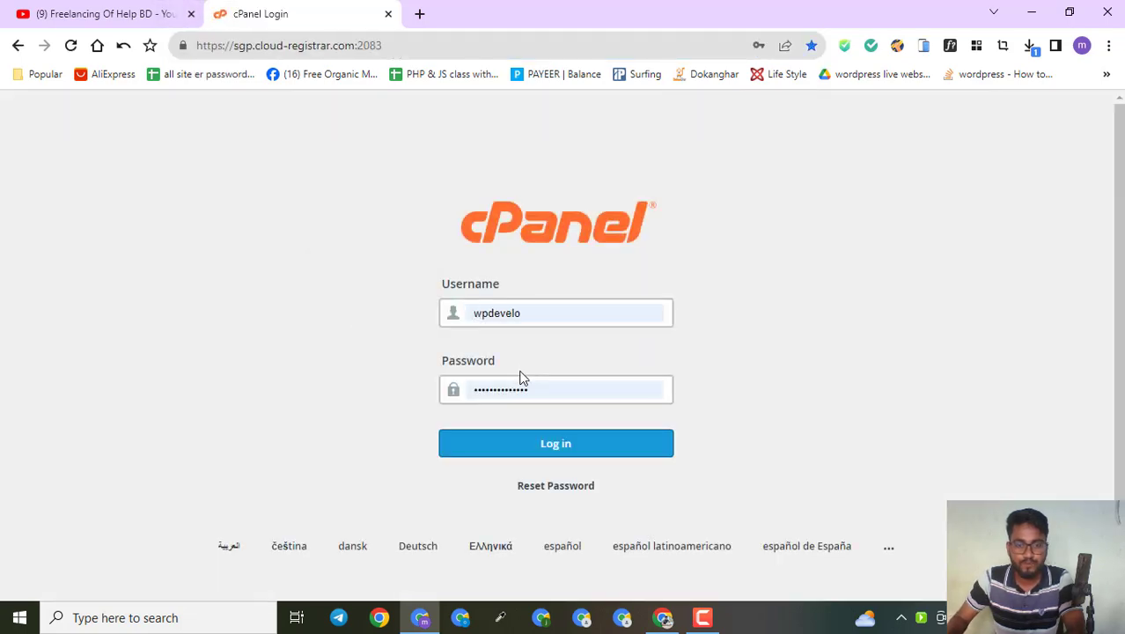
{"action": "left_click", "coordinate": [540, 444]}
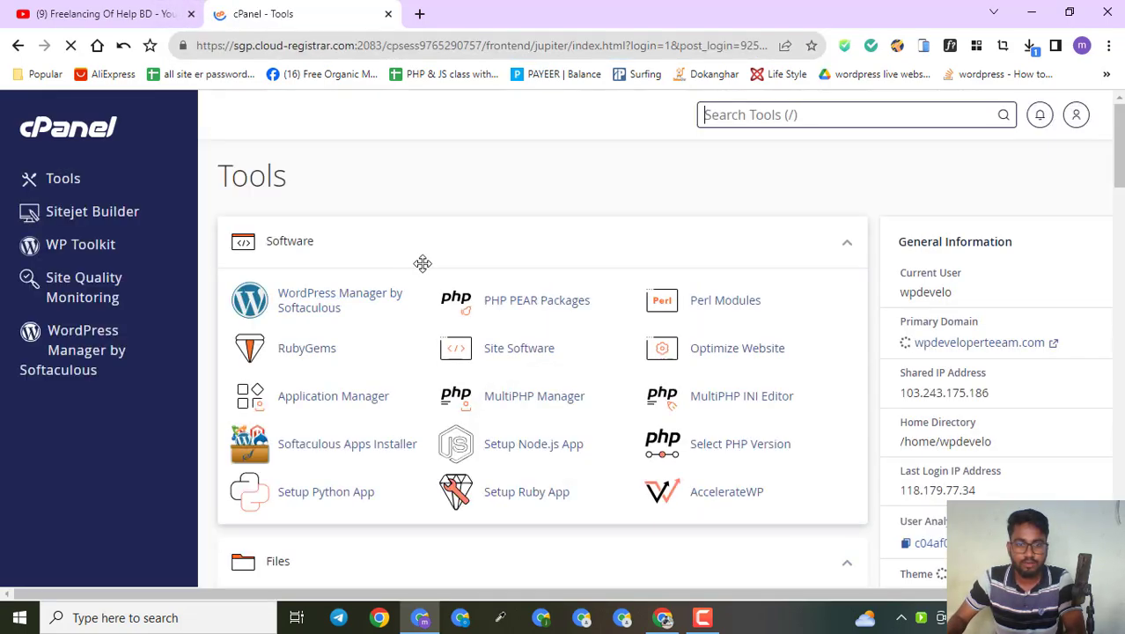
Step: Find the Domains section among the cPanel tools and open the Domains management page
{"action": "scroll", "coordinate": [570, 310], "scroll_direction": "down", "scroll_amount": 2}
{"action": "scroll", "coordinate": [427, 419], "scroll_direction": "down", "scroll_amount": 5}
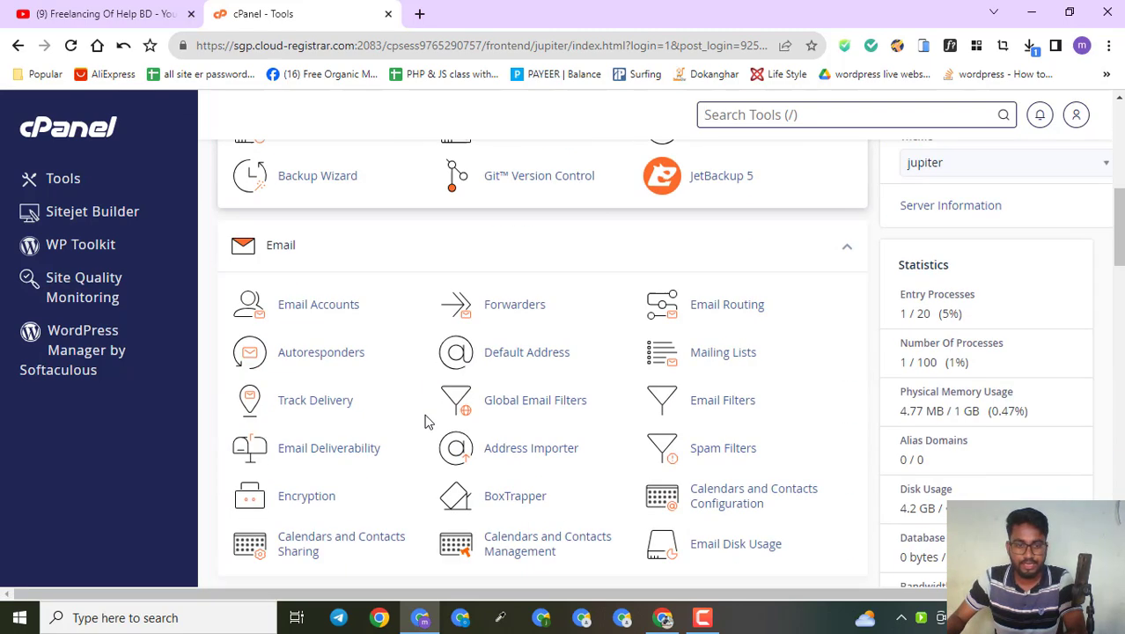
{"action": "scroll", "coordinate": [415, 411], "scroll_direction": "down", "scroll_amount": 5}
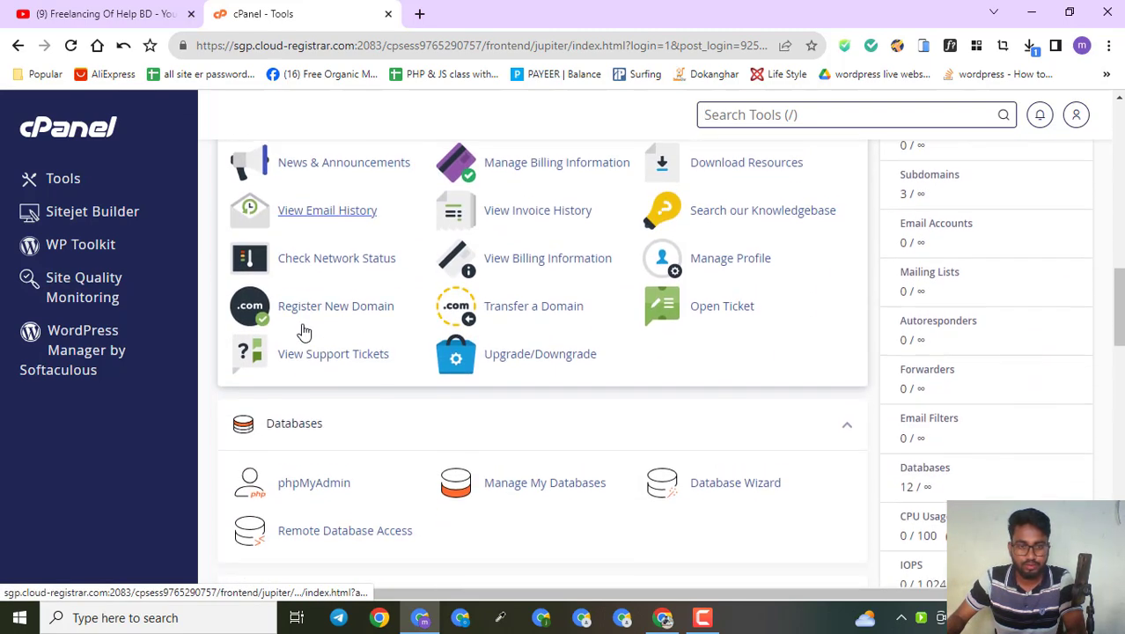
{"action": "scroll", "coordinate": [341, 346], "scroll_direction": "down", "scroll_amount": 2}
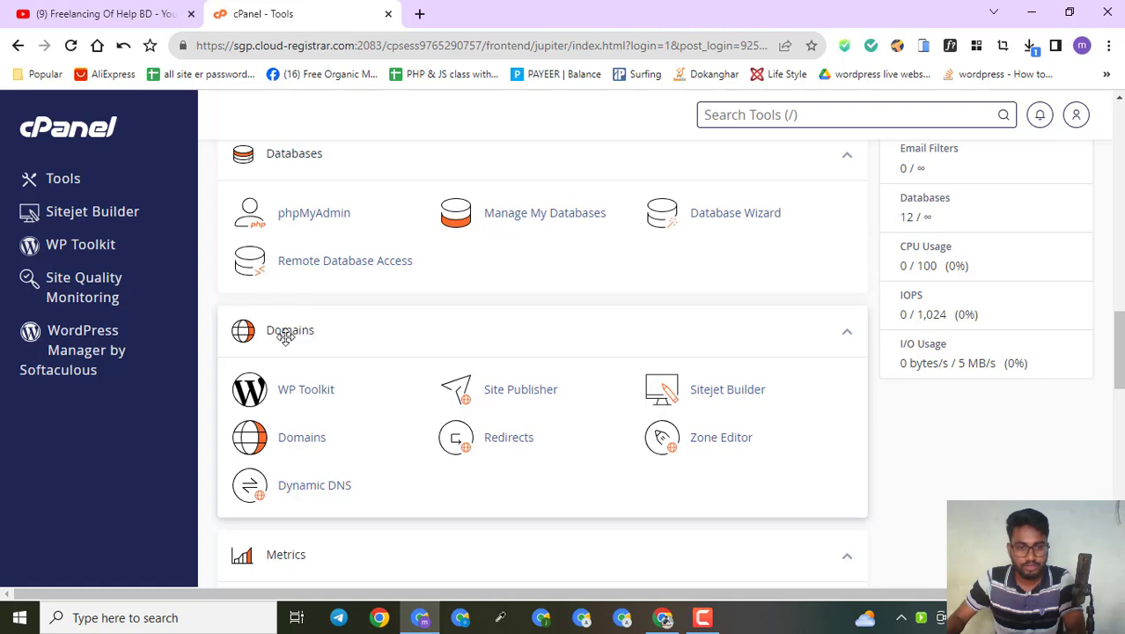
{"action": "scroll", "coordinate": [322, 361], "scroll_direction": "down", "scroll_amount": 2}
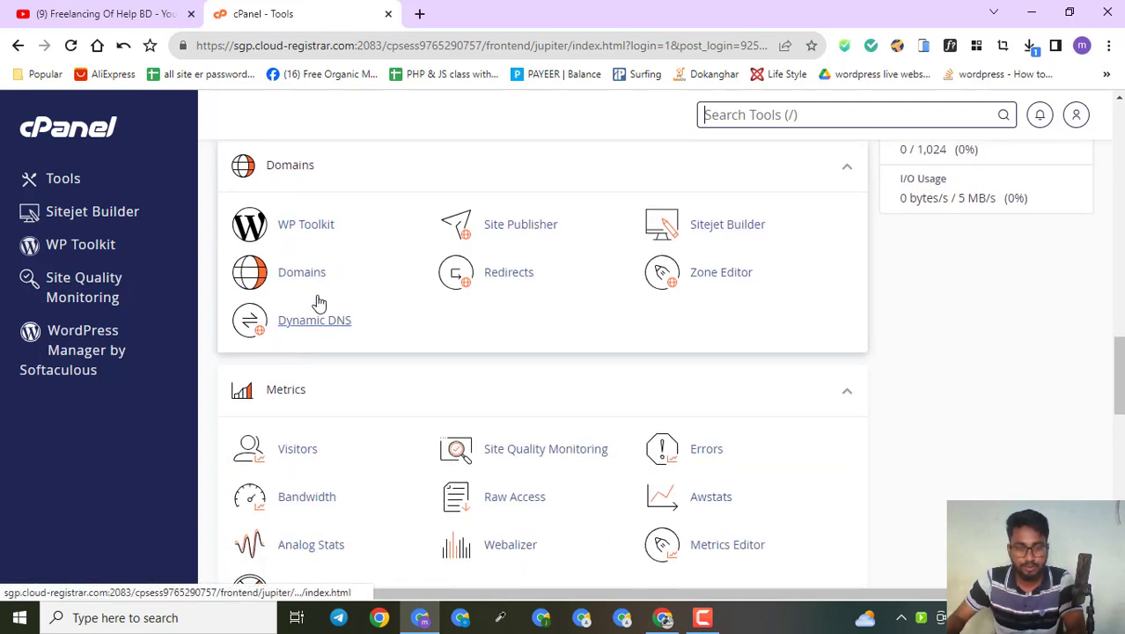
{"action": "scroll", "coordinate": [1074, 273], "scroll_direction": "up", "scroll_amount": 5}
{"action": "key", "text": "/"}
{"action": "scroll", "coordinate": [1057, 282], "scroll_direction": "up", "scroll_amount": 8}
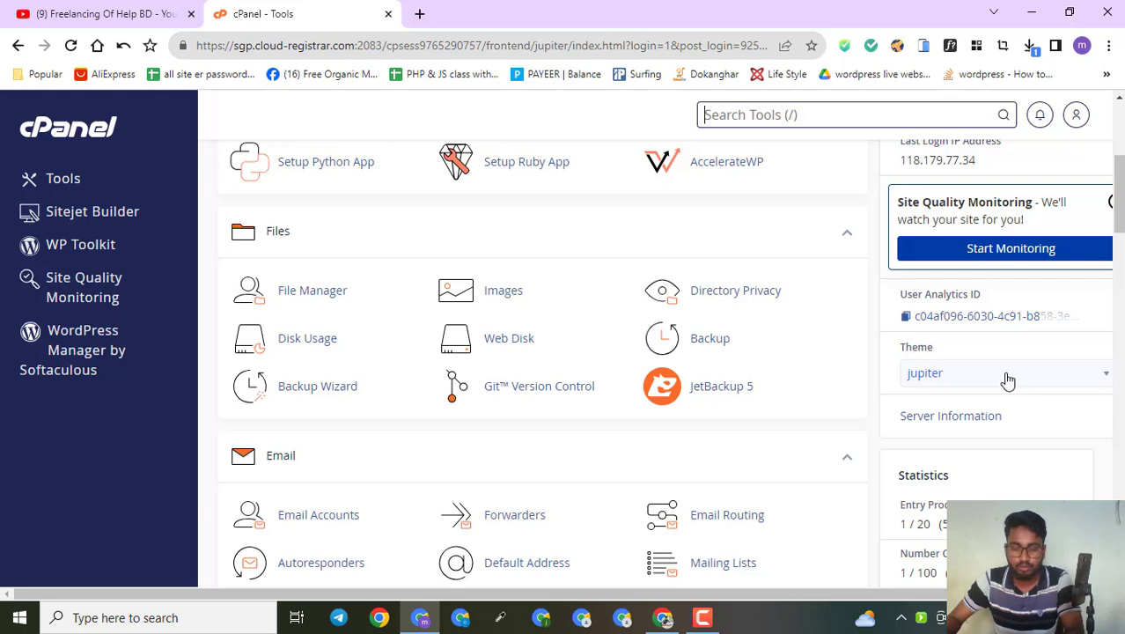
{"action": "scroll", "coordinate": [1007, 385], "scroll_direction": "down", "scroll_amount": 4}
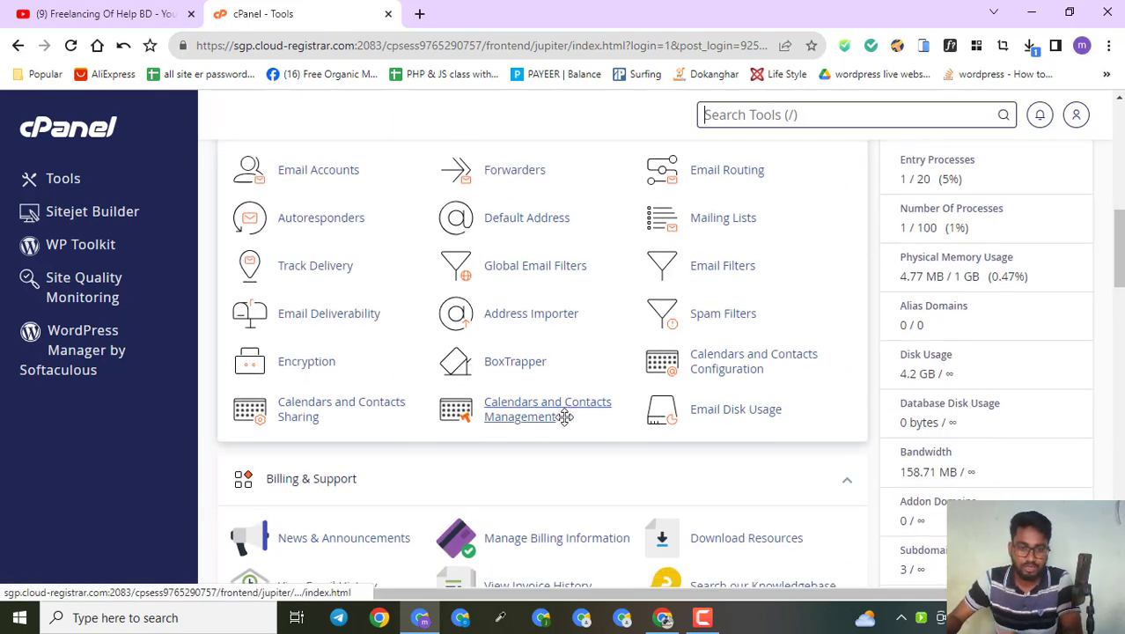
{"action": "scroll", "coordinate": [475, 401], "scroll_direction": "down", "scroll_amount": 10}
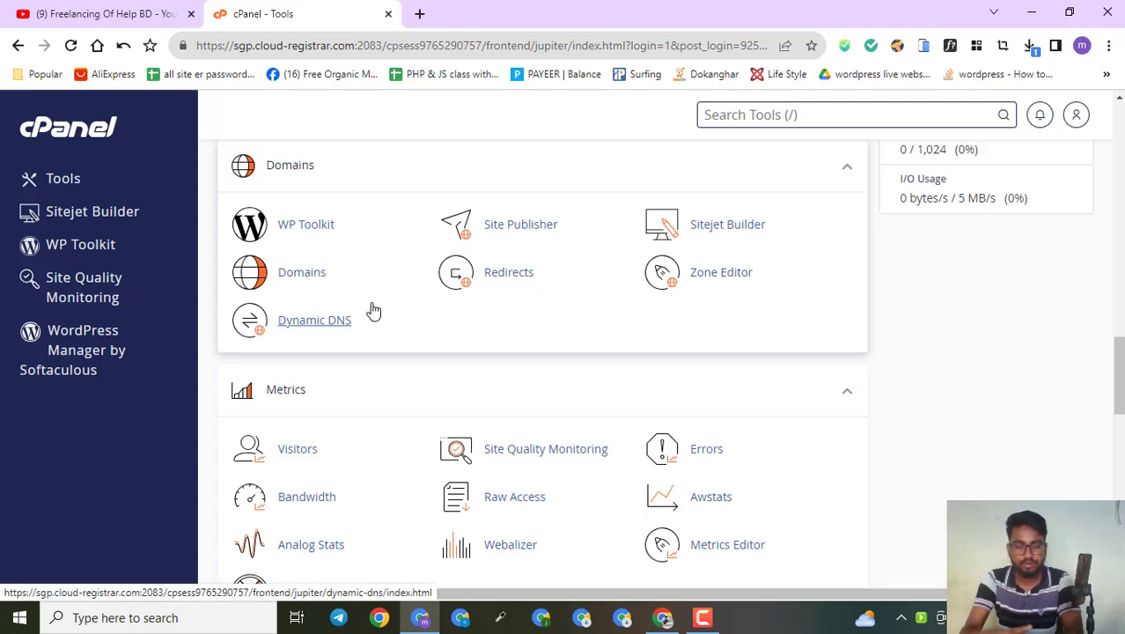
{"action": "left_click", "coordinate": [302, 280]}
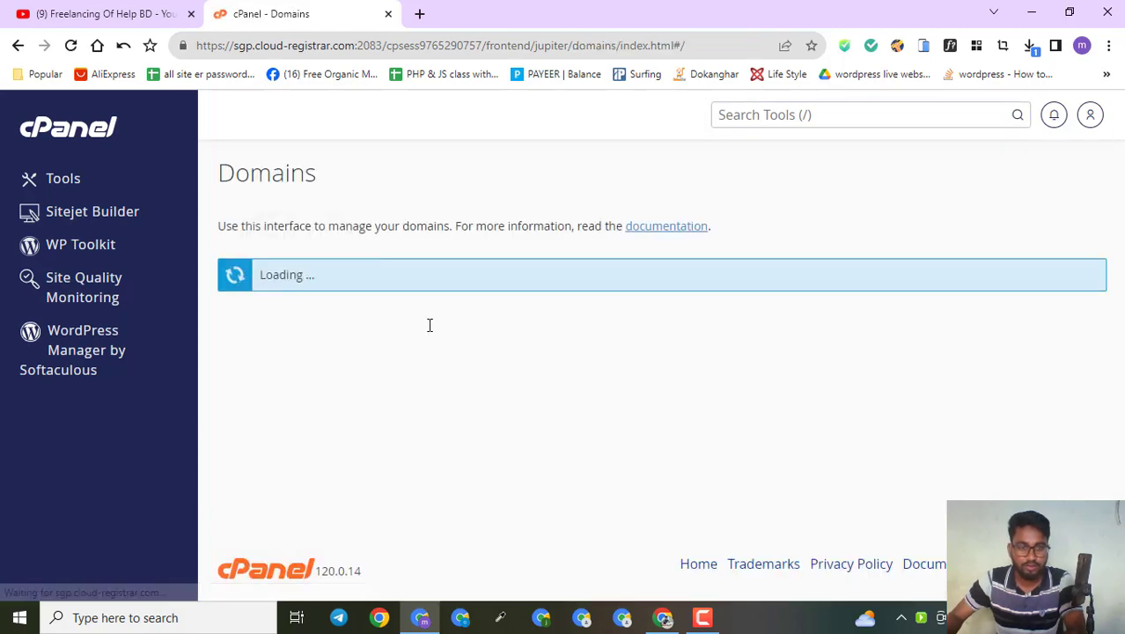
Step: Start creating a new domain and paste wpdeveloperteeam.com from the clipboard history as its name
{"action": "scroll", "coordinate": [370, 308], "scroll_direction": "down", "scroll_amount": 2}
{"action": "scroll", "coordinate": [281, 289], "scroll_direction": "up", "scroll_amount": 2}
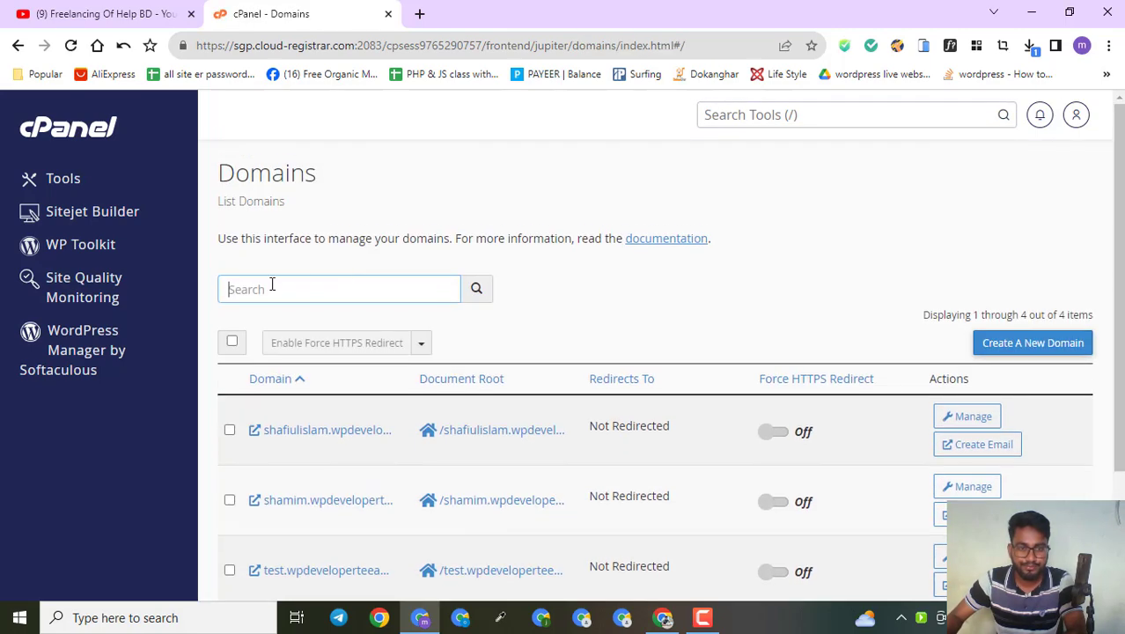
{"action": "left_click", "coordinate": [389, 293]}
{"action": "scroll", "coordinate": [319, 407], "scroll_direction": "down", "scroll_amount": 2}
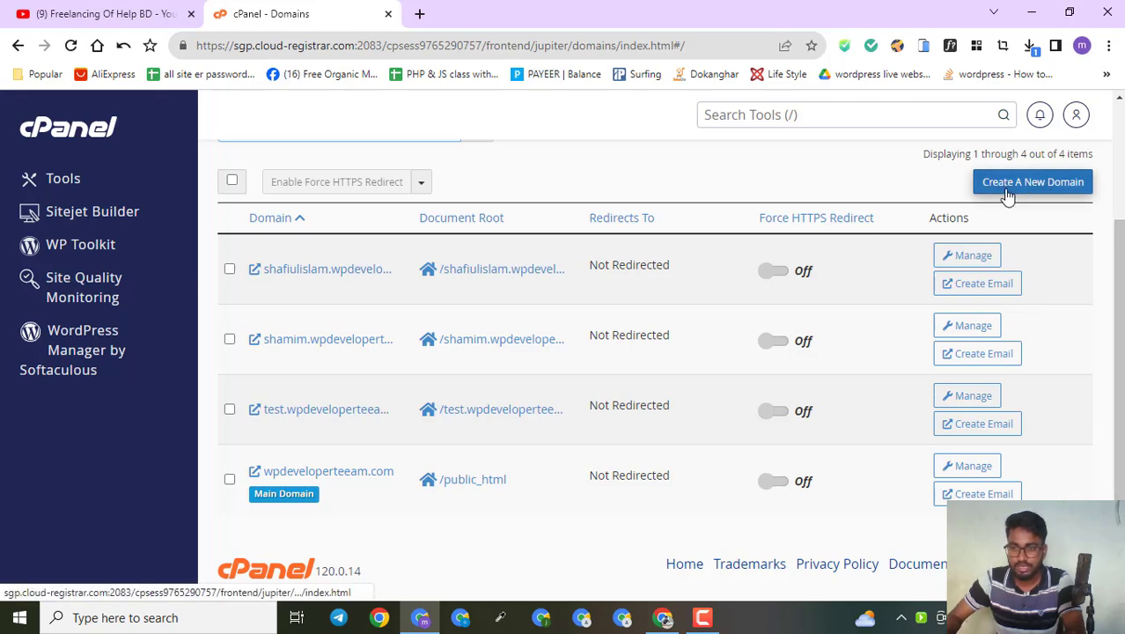
{"action": "left_click", "coordinate": [1064, 189]}
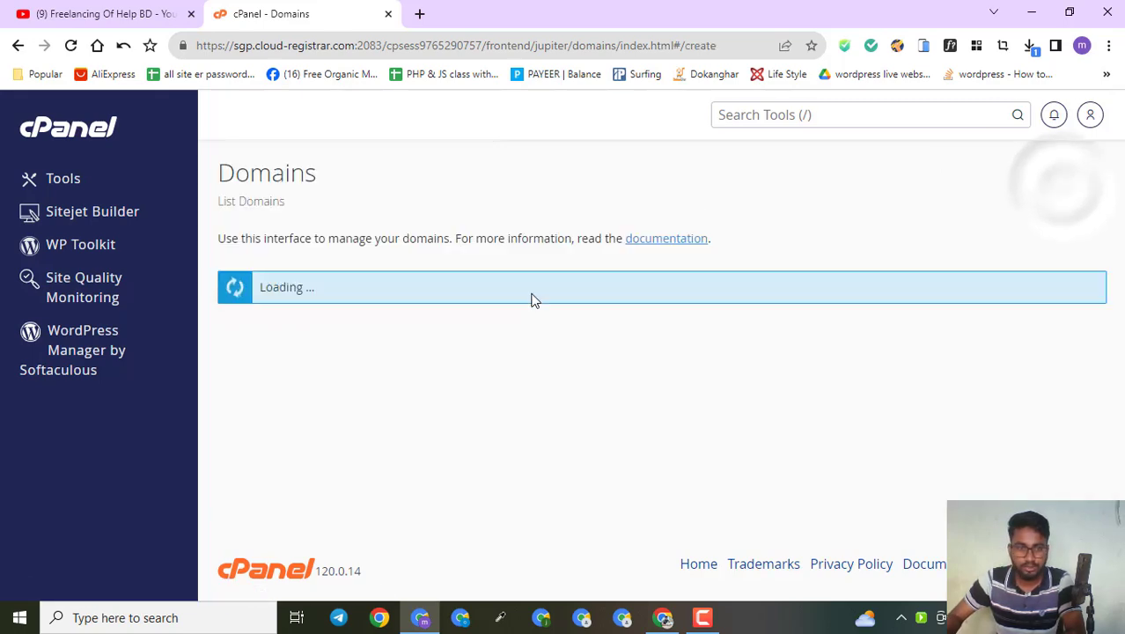
{"action": "scroll", "coordinate": [288, 261], "scroll_direction": "down", "scroll_amount": 1}
{"action": "left_click", "coordinate": [288, 261]}
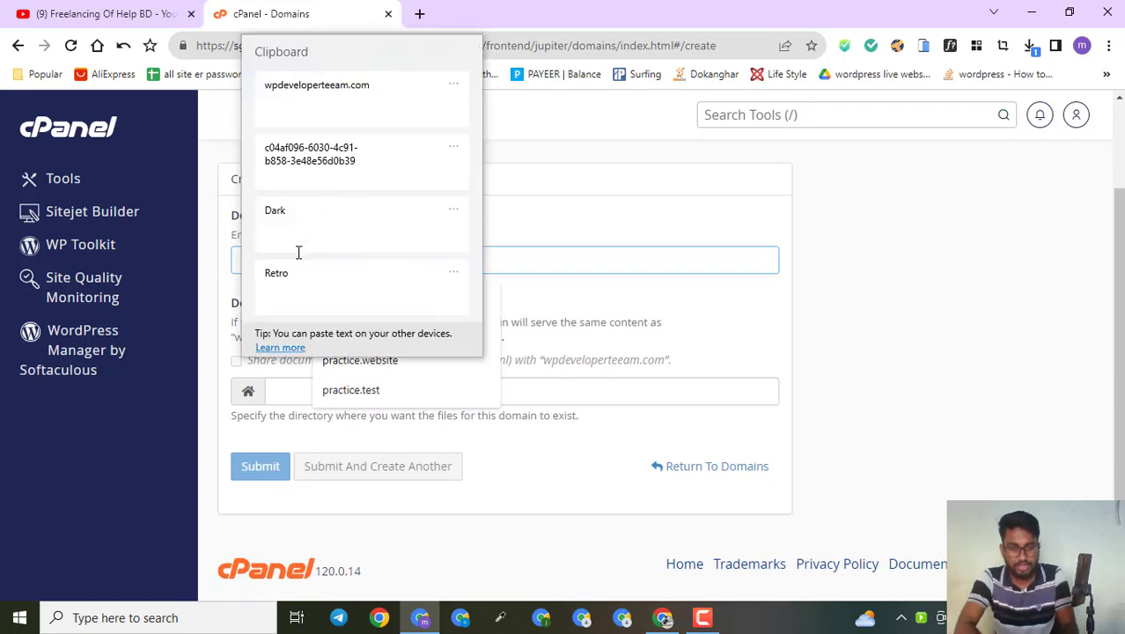
{"action": "key", "text": "super+v"}
{"action": "left_click", "coordinate": [322, 130]}
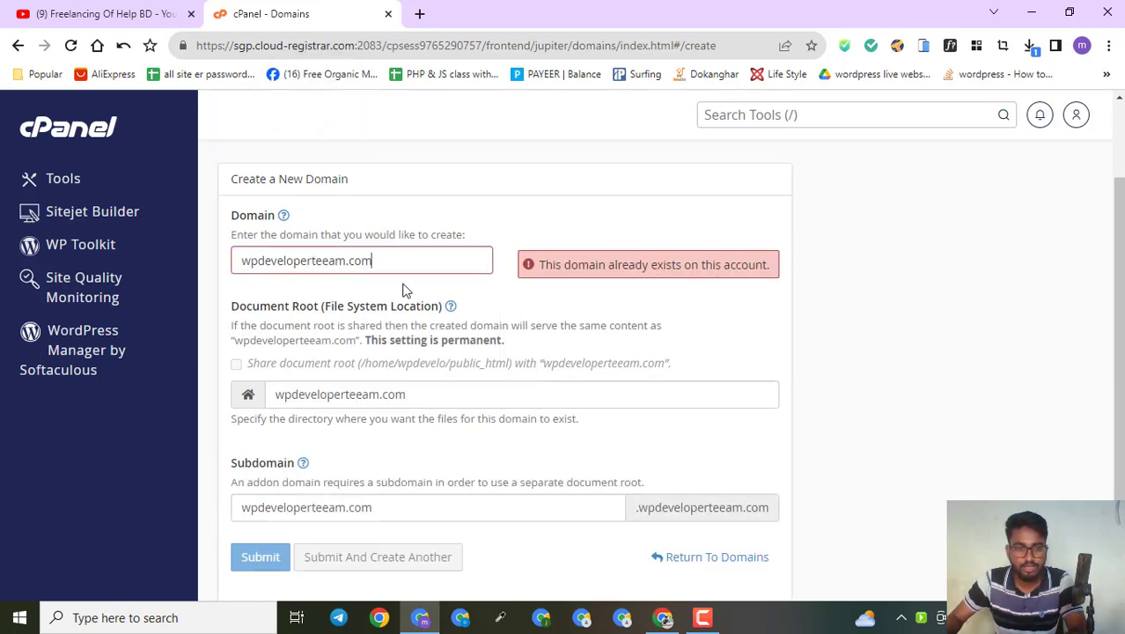
Step: Prefix the domain name with "practice." and submit the form to create the subdomain practice.wpdeveloperteeam.com
{"action": "left_click", "coordinate": [244, 260]}
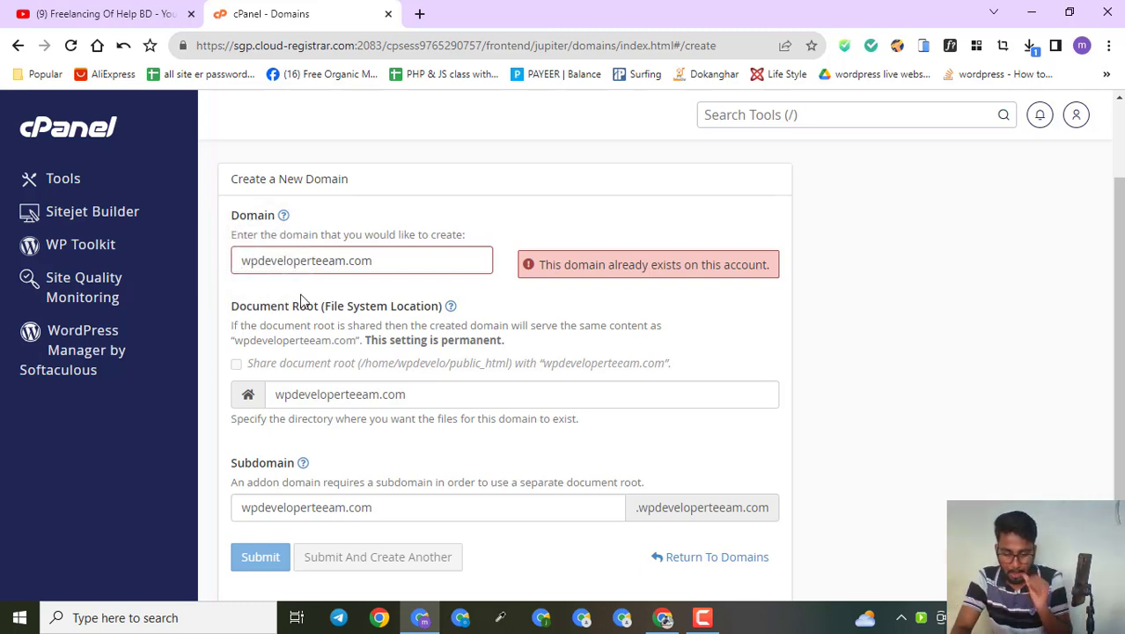
{"action": "type", "text": "pr"}
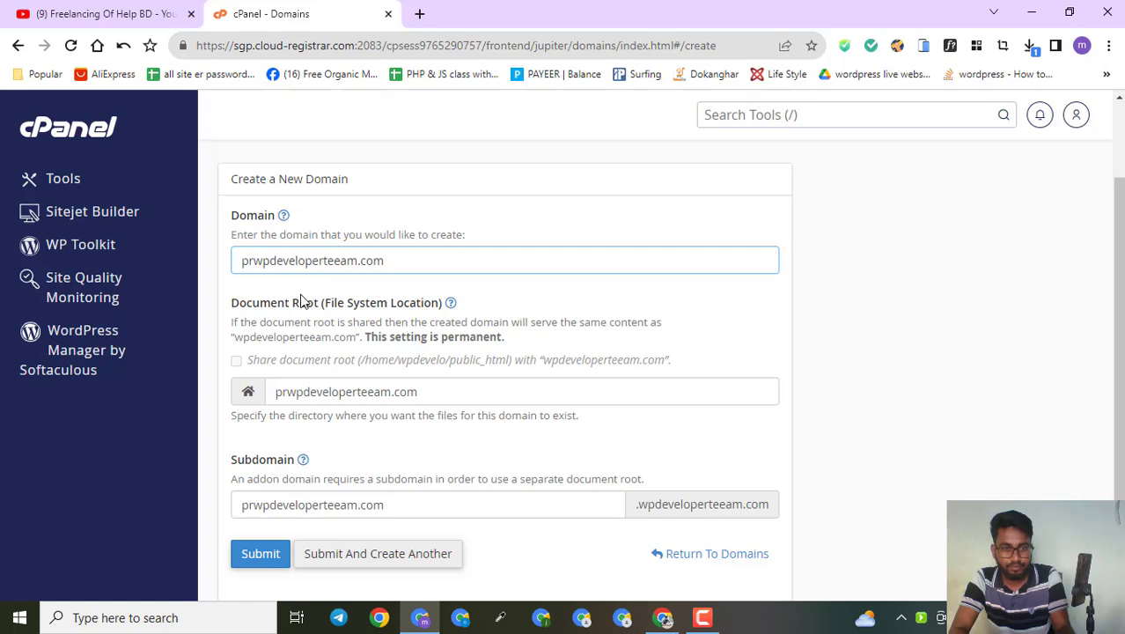
{"action": "type", "text": "a"}
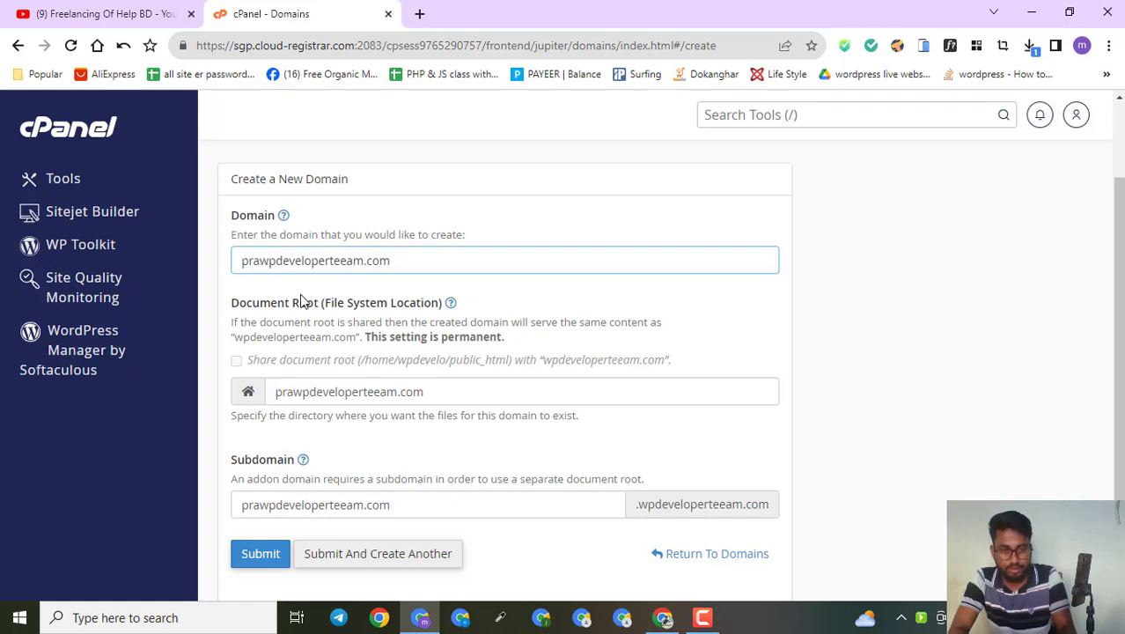
{"action": "type", "text": "ct"}
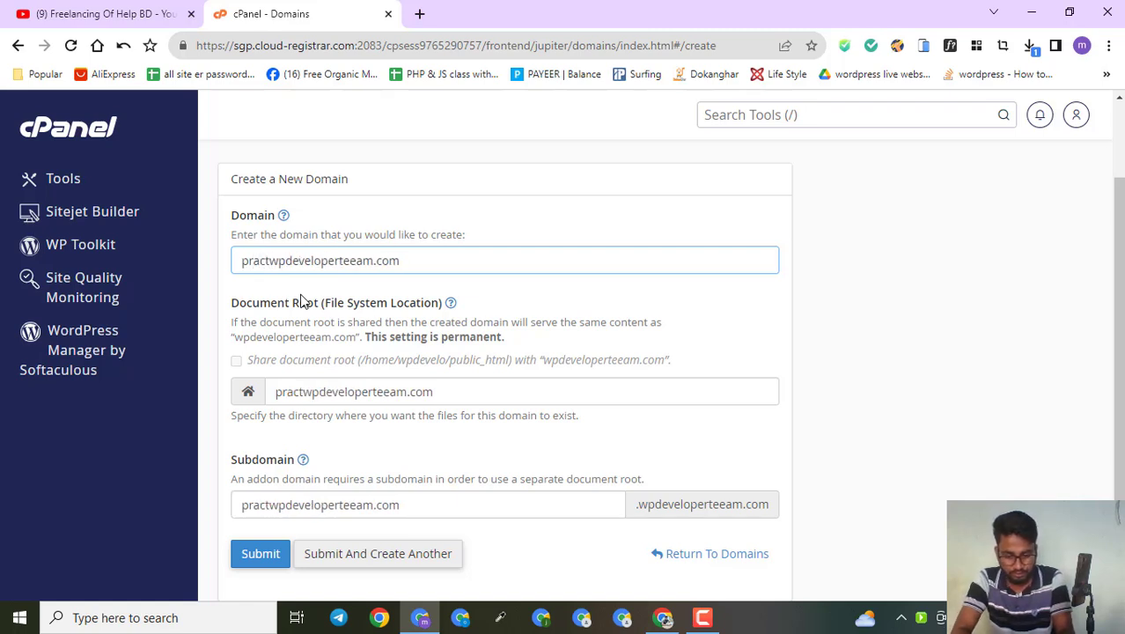
{"action": "type", "text": "ice"}
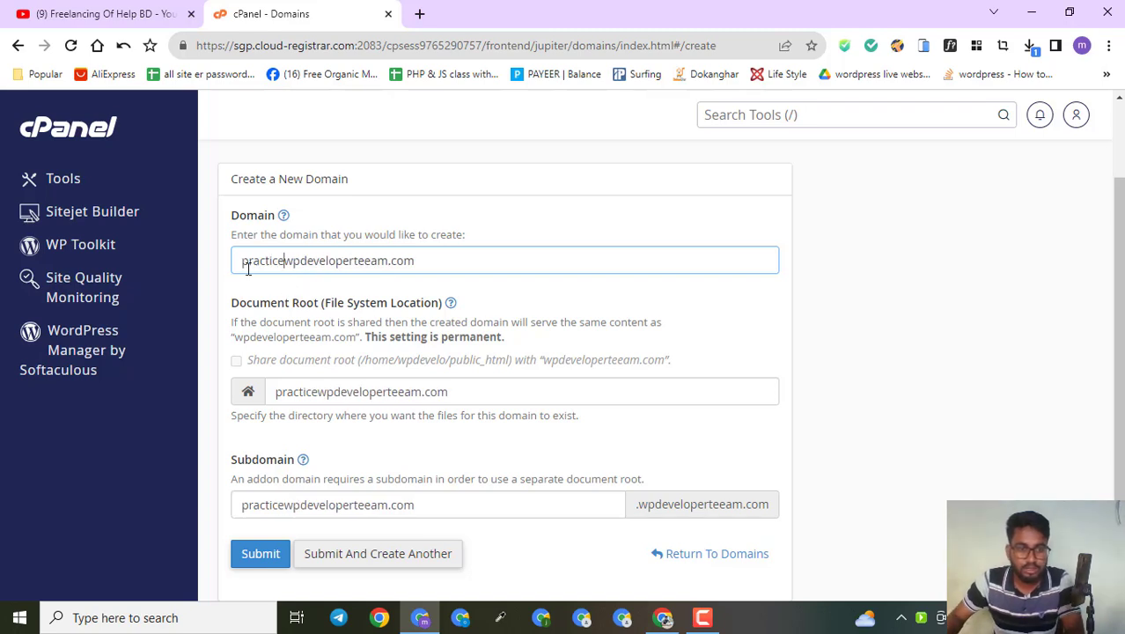
{"action": "type", "text": "."}
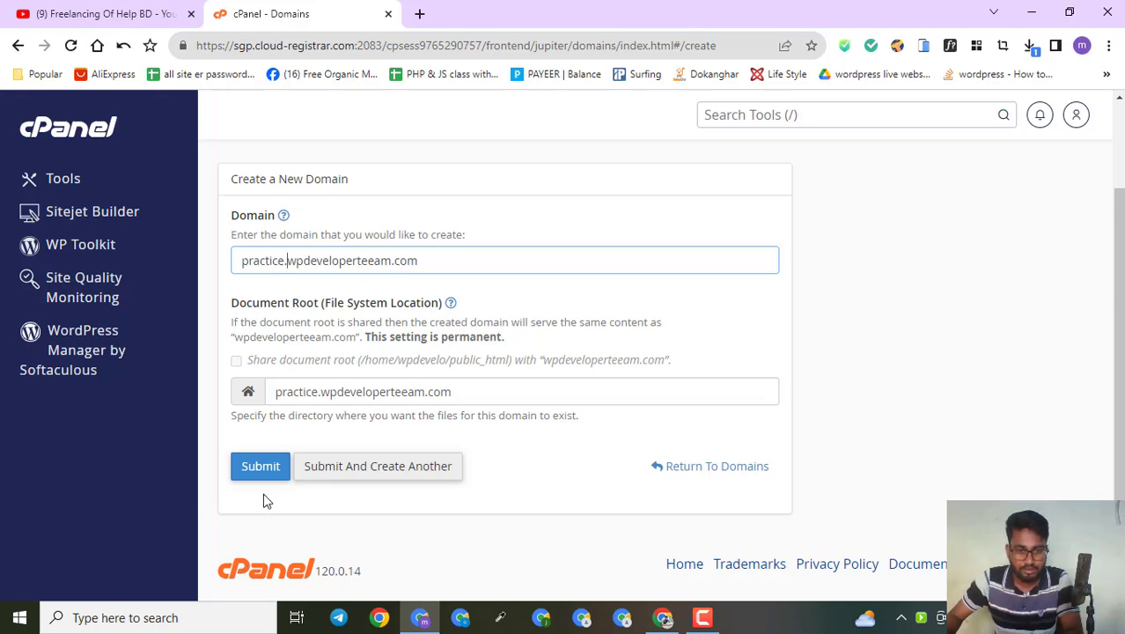
{"action": "left_click", "coordinate": [256, 469]}
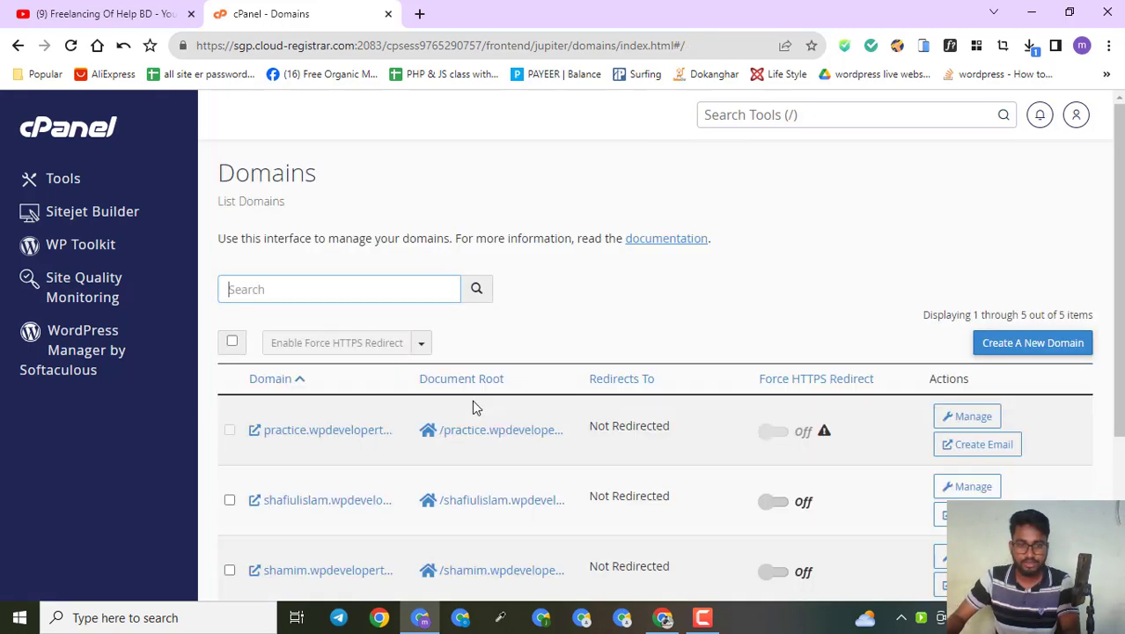
{"action": "scroll", "coordinate": [264, 290], "scroll_direction": "down", "scroll_amount": 2}
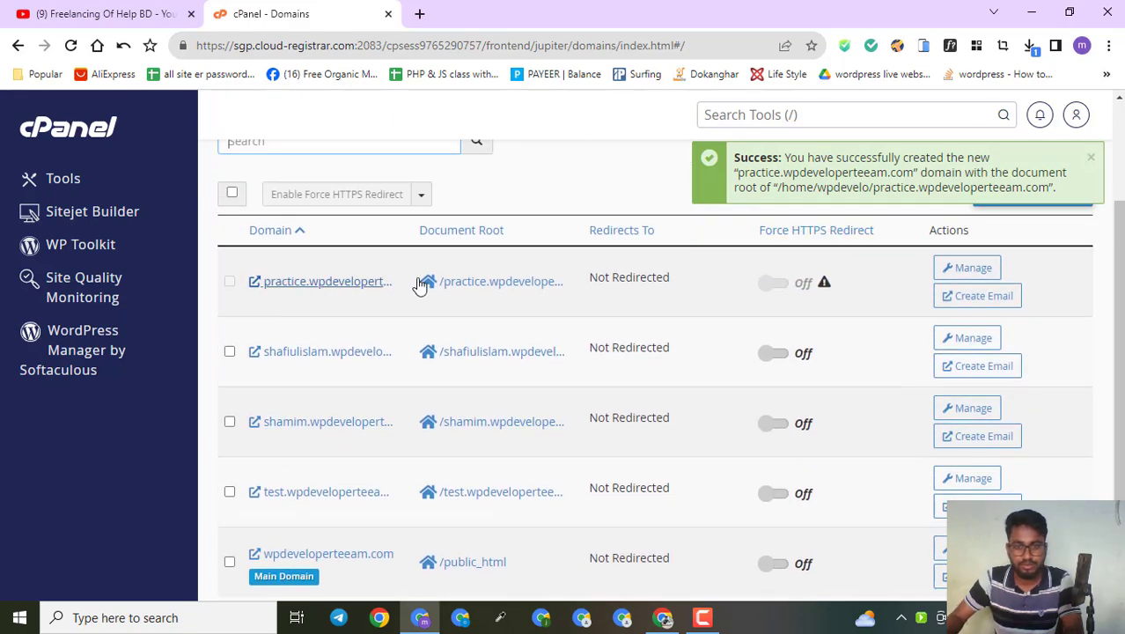
{"action": "scroll", "coordinate": [920, 298], "scroll_direction": "up", "scroll_amount": 2}
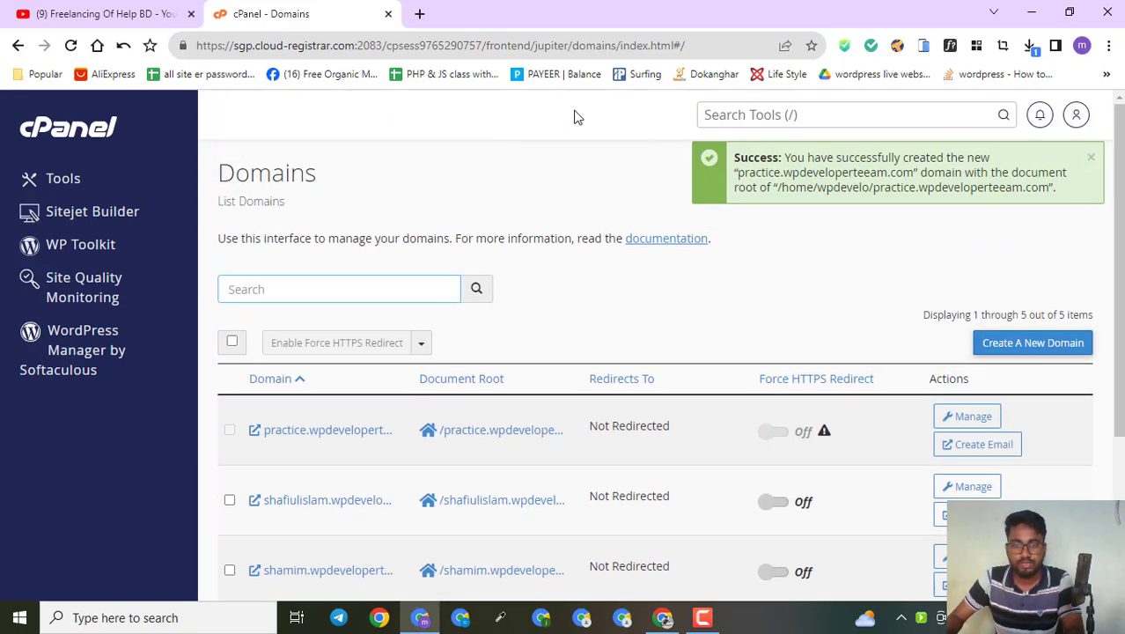
Step: Go back from the domain list to the cPanel Tools overview
{"action": "left_click", "coordinate": [20, 47]}
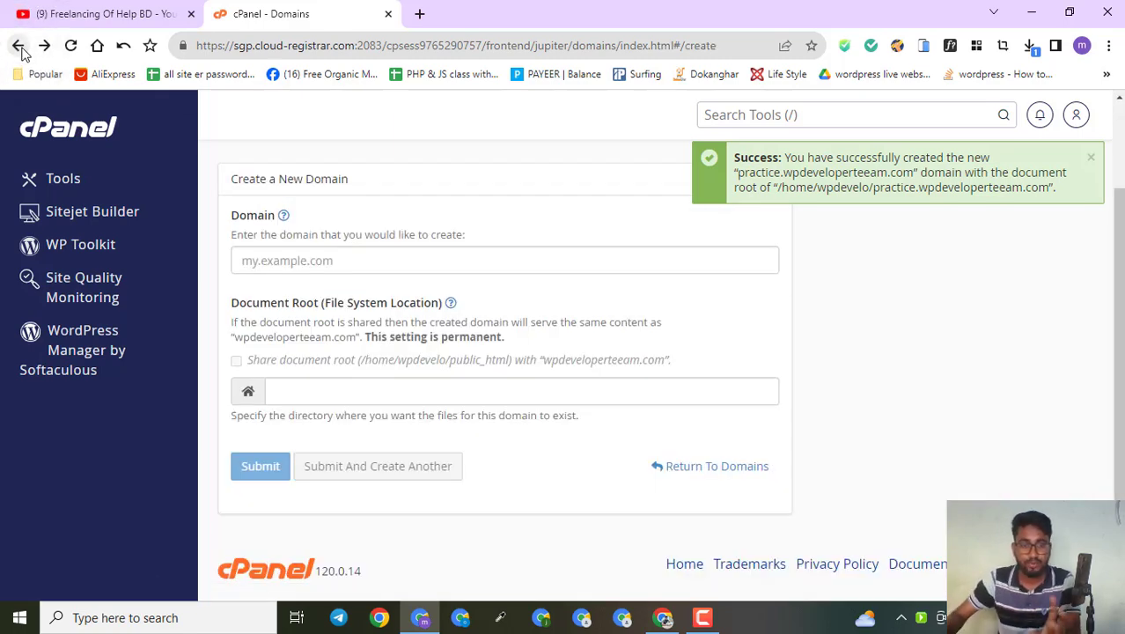
{"action": "scroll", "coordinate": [483, 296], "scroll_direction": "up", "scroll_amount": 2}
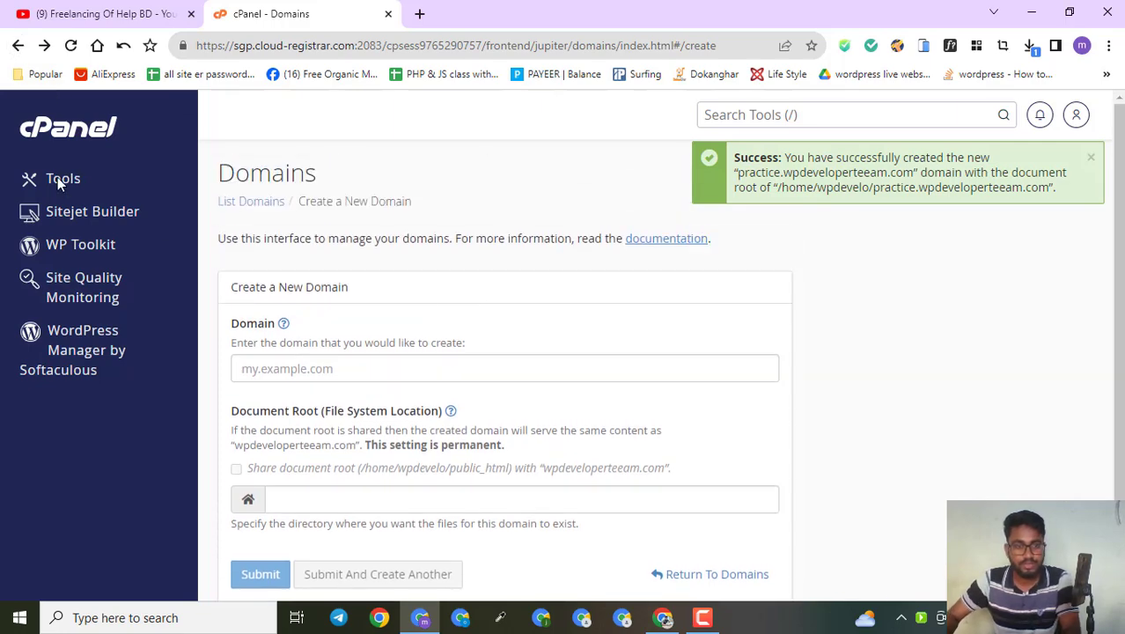
{"action": "left_click", "coordinate": [18, 45]}
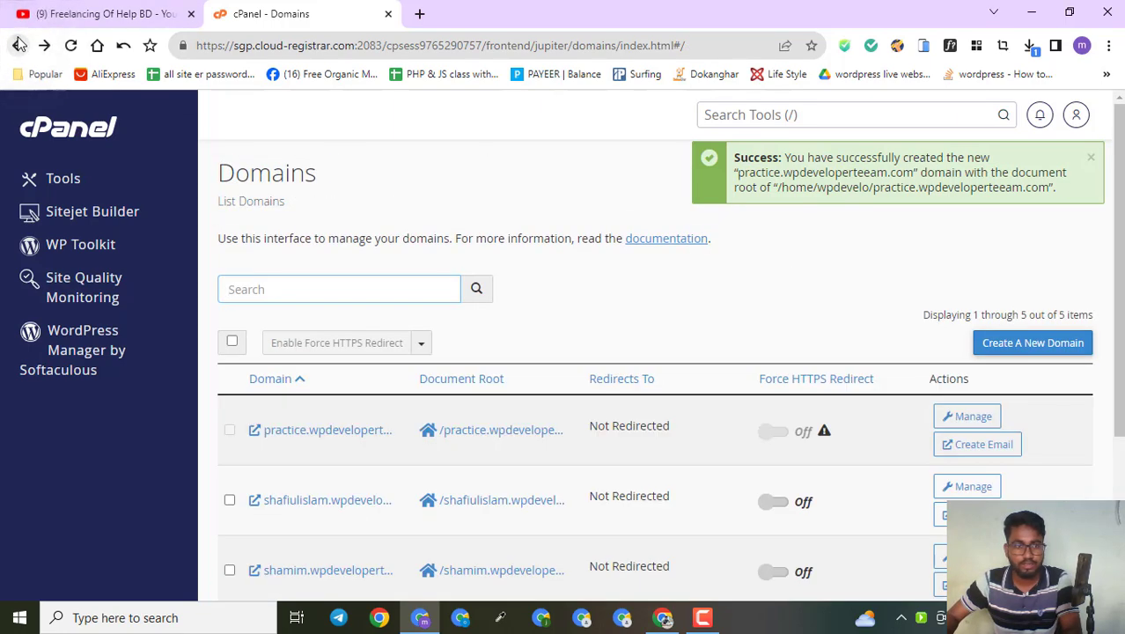
{"action": "left_click", "coordinate": [18, 45]}
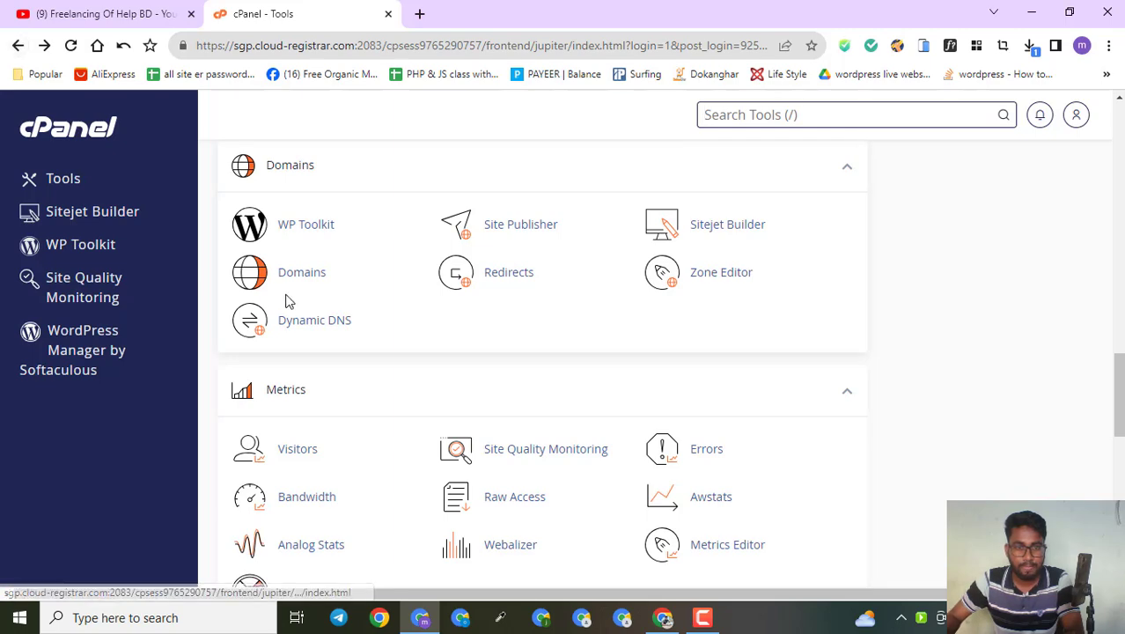
Step: Open WordPress Manager by Softaculous and start a new WordPress installation
{"action": "scroll", "coordinate": [291, 291], "scroll_direction": "up", "scroll_amount": 20}
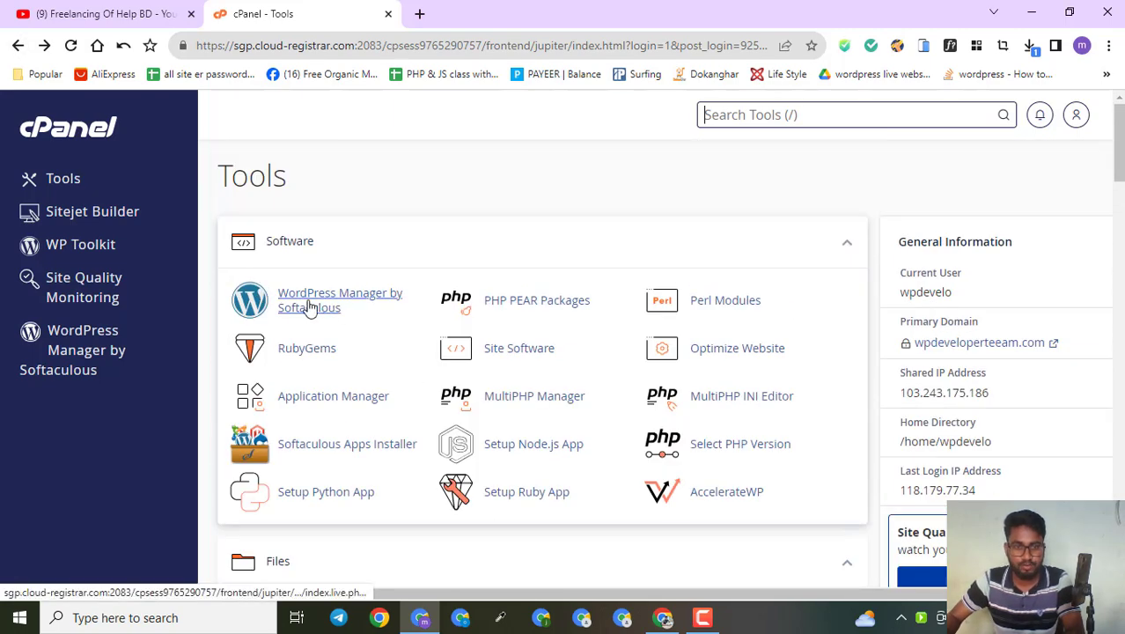
{"action": "scroll", "coordinate": [334, 334], "scroll_direction": "down", "scroll_amount": 3}
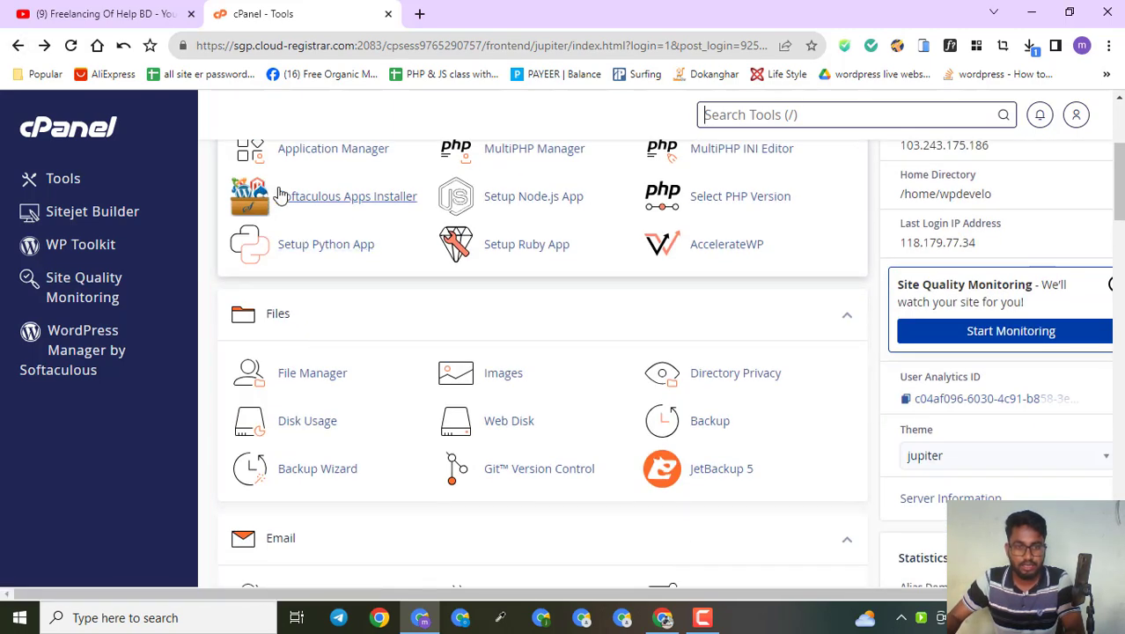
{"action": "scroll", "coordinate": [370, 199], "scroll_direction": "up", "scroll_amount": 2}
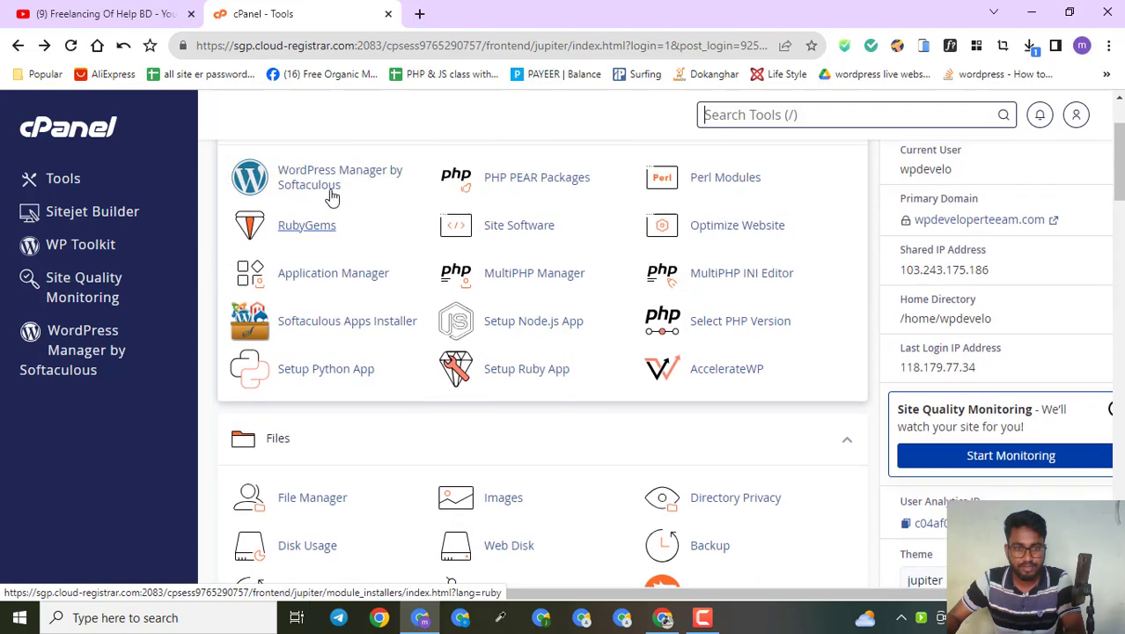
{"action": "left_click", "coordinate": [335, 211]}
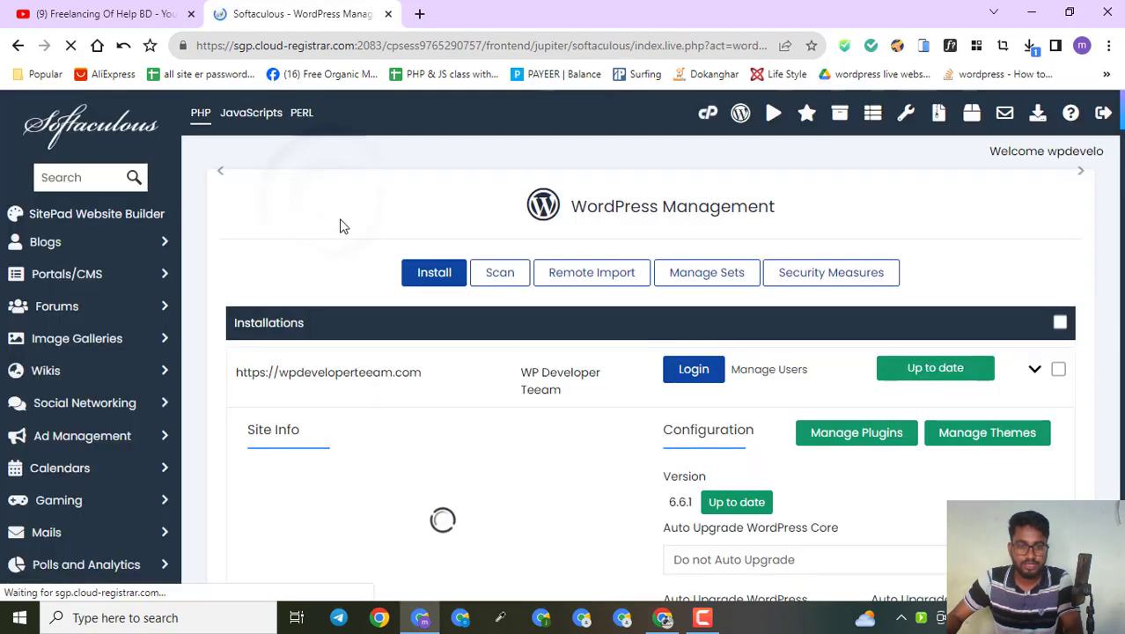
{"action": "scroll", "coordinate": [756, 465], "scroll_direction": "down", "scroll_amount": 2}
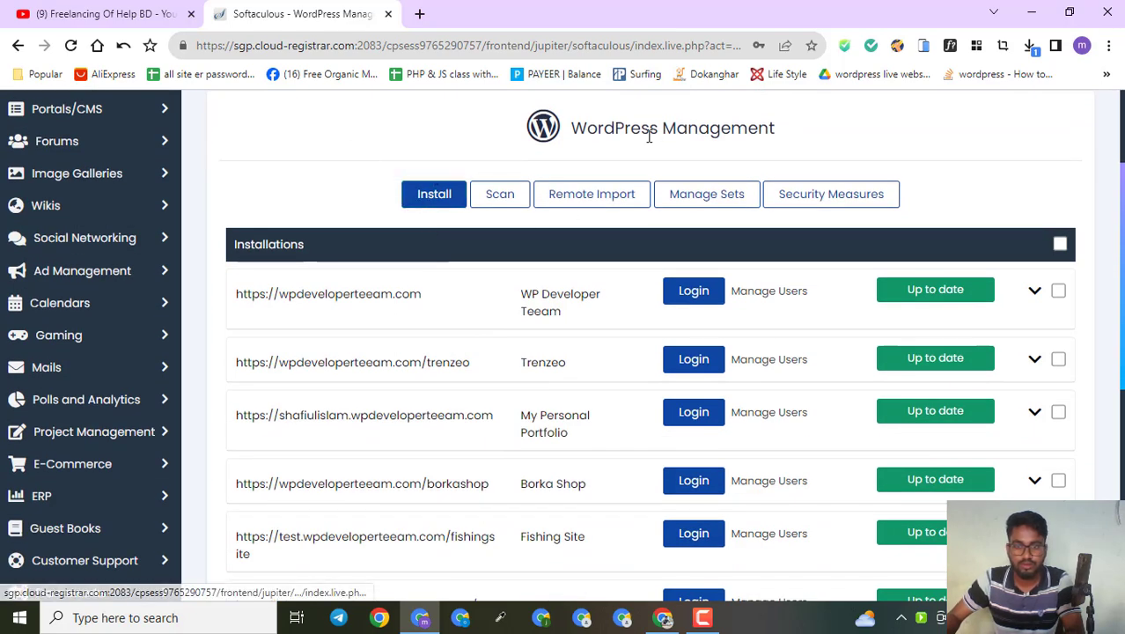
{"action": "left_click", "coordinate": [438, 196]}
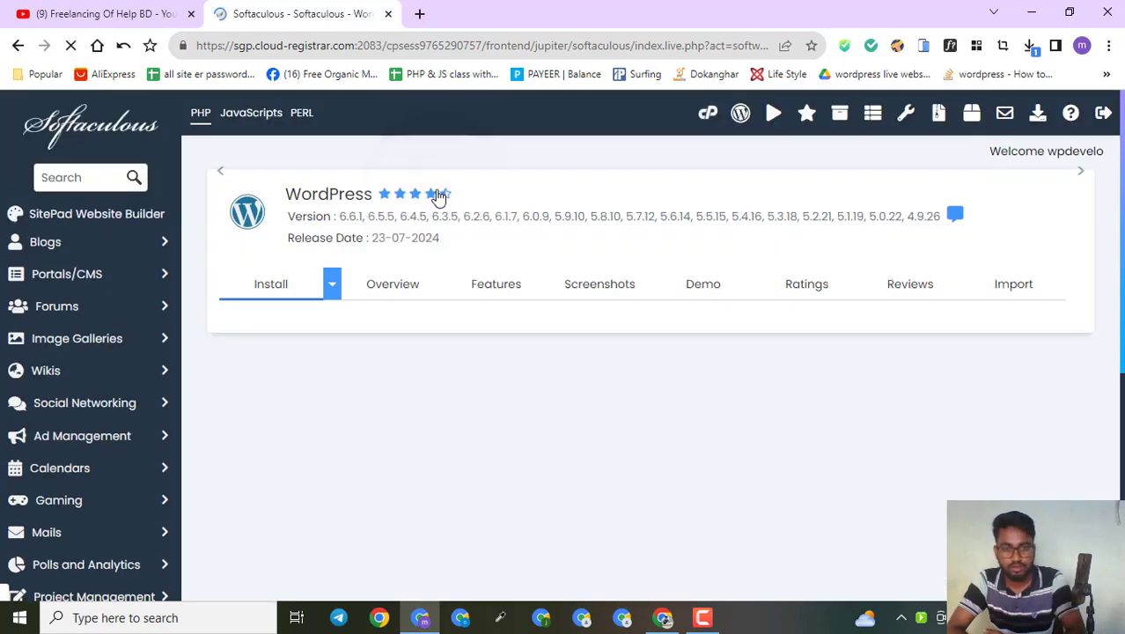
{"action": "scroll", "coordinate": [427, 211], "scroll_direction": "down", "scroll_amount": 1}
{"action": "scroll", "coordinate": [431, 230], "scroll_direction": "down", "scroll_amount": 2}
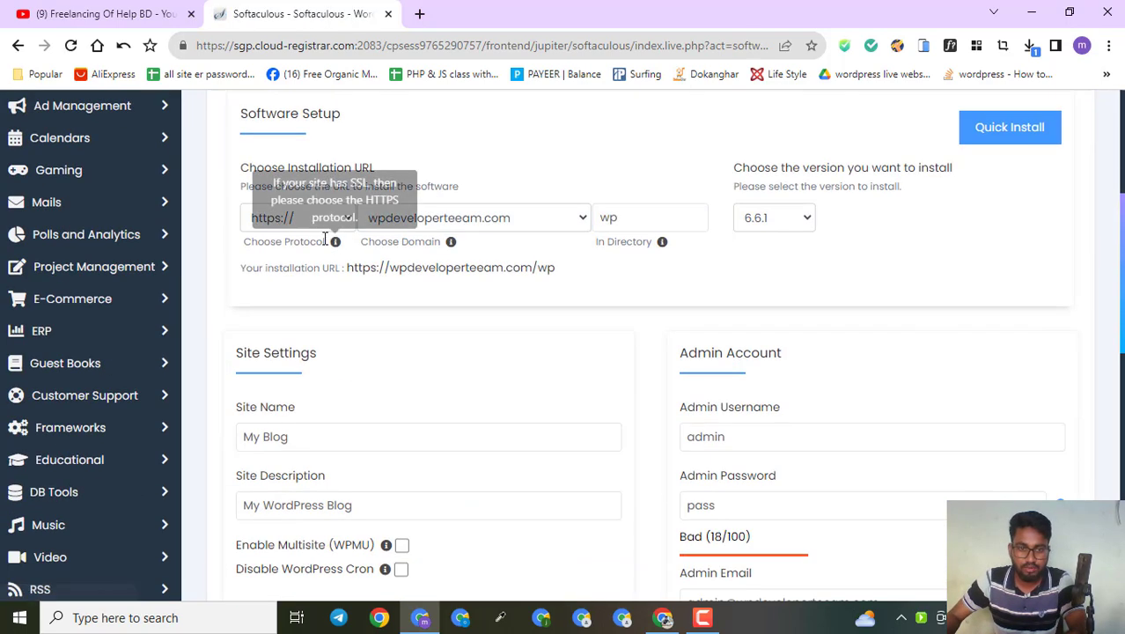
{"action": "left_click", "coordinate": [577, 227]}
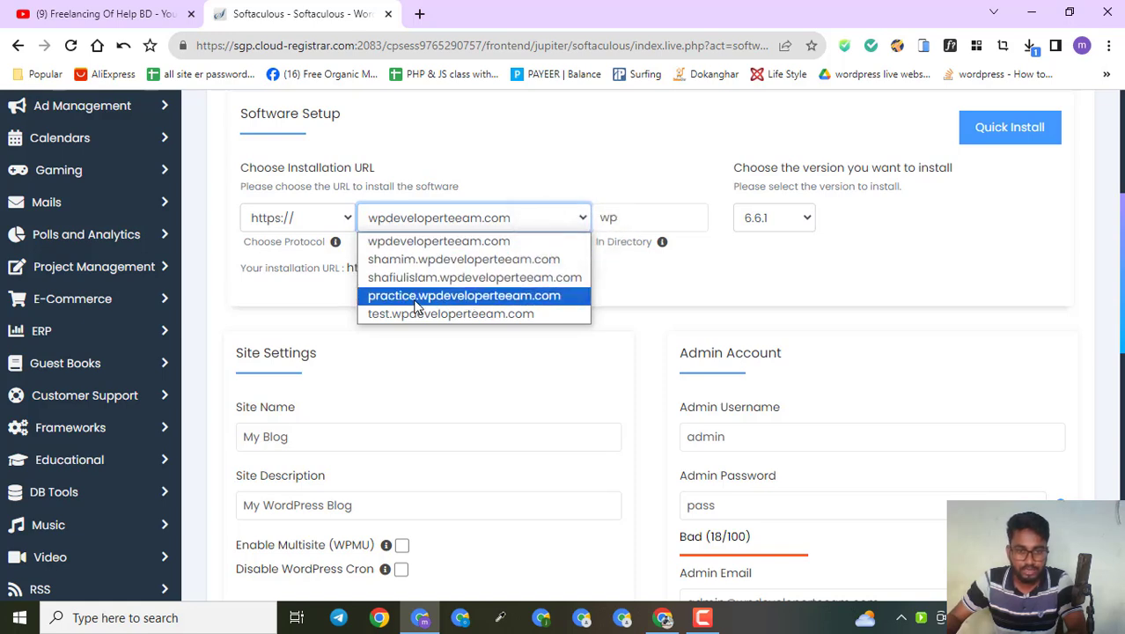
{"action": "left_click", "coordinate": [484, 278]}
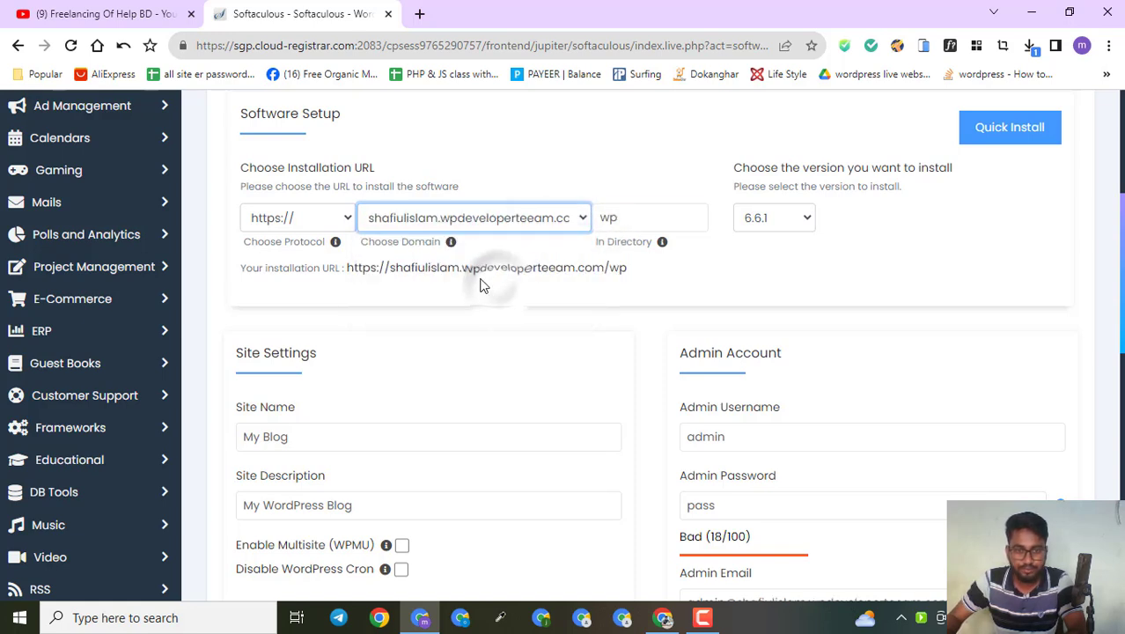
{"action": "left_click", "coordinate": [577, 218]}
{"action": "left_click", "coordinate": [453, 296]}
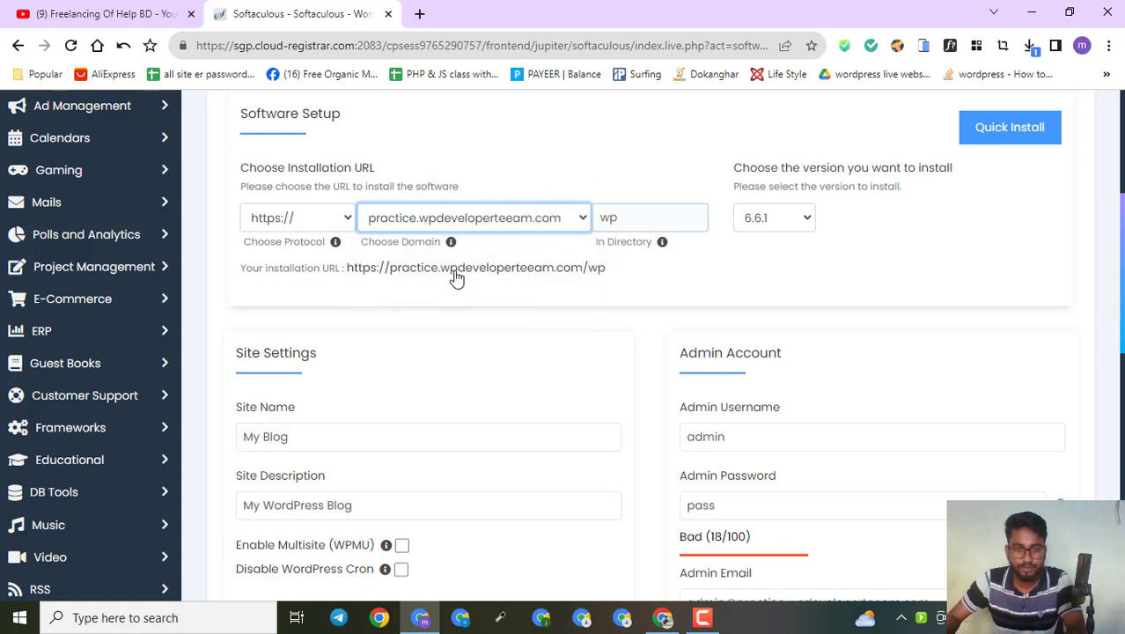
Step: Replace the installation directory "wp" with "practice"
{"action": "double_click", "coordinate": [602, 220]}
{"action": "key", "text": "BackSpace"}
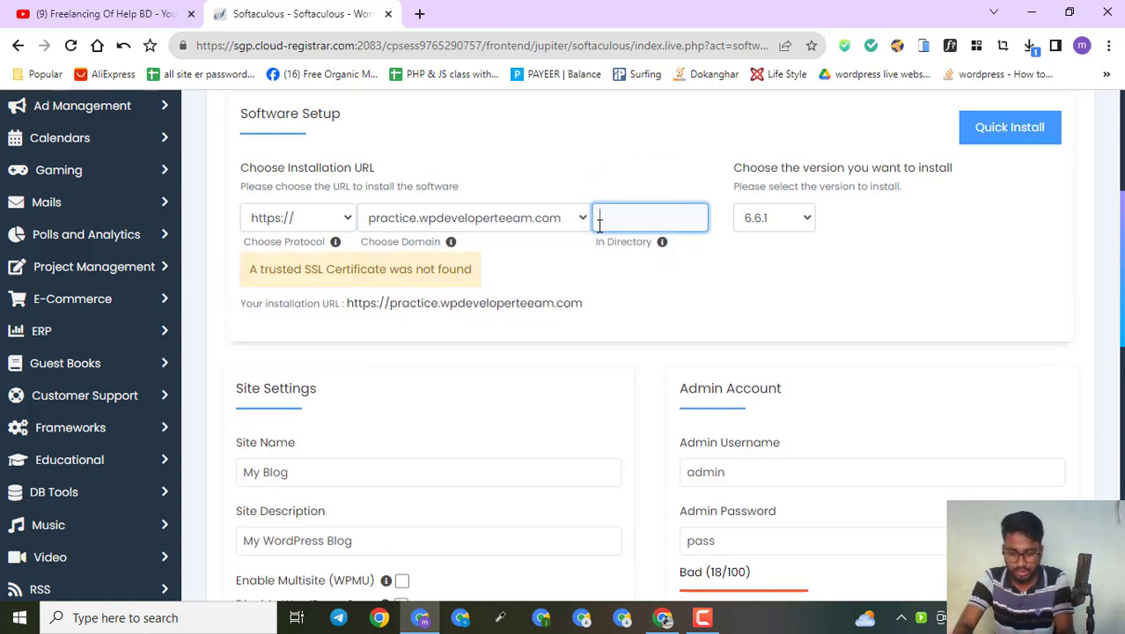
{"action": "type", "text": "pract"}
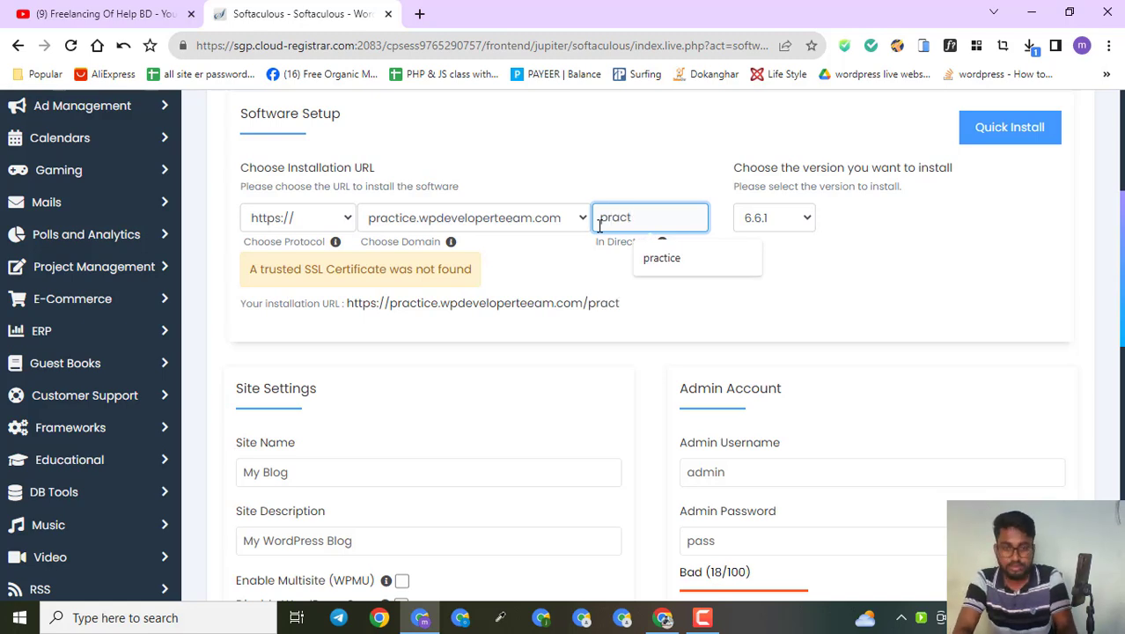
{"action": "type", "text": "ce"}
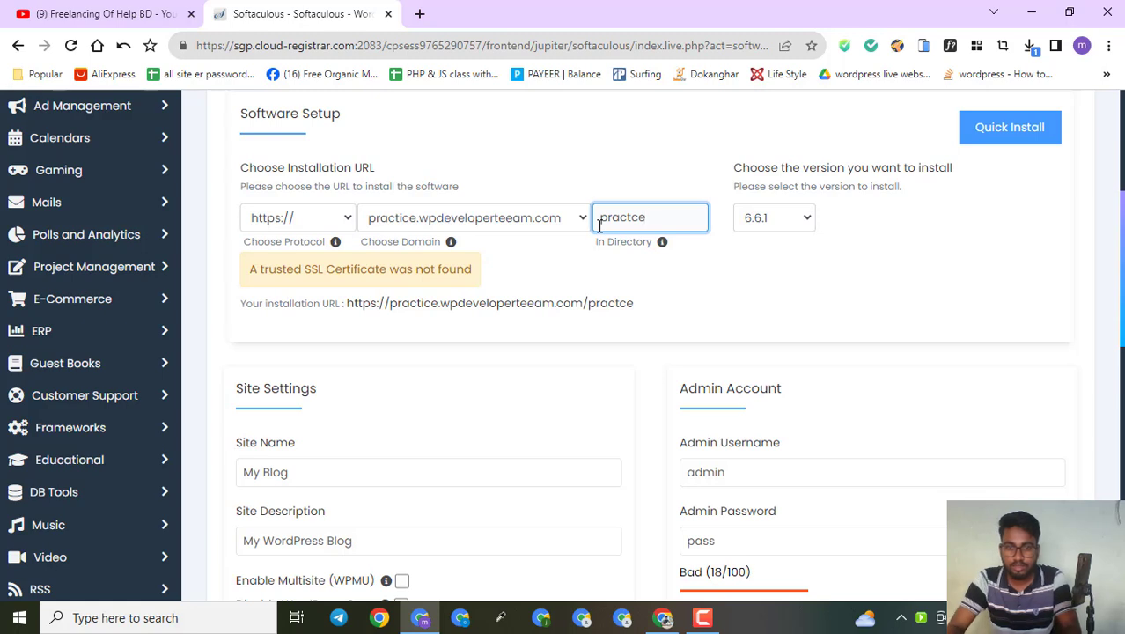
{"action": "key", "text": "BackSpace"}
{"action": "key", "text": "BackSpace"}
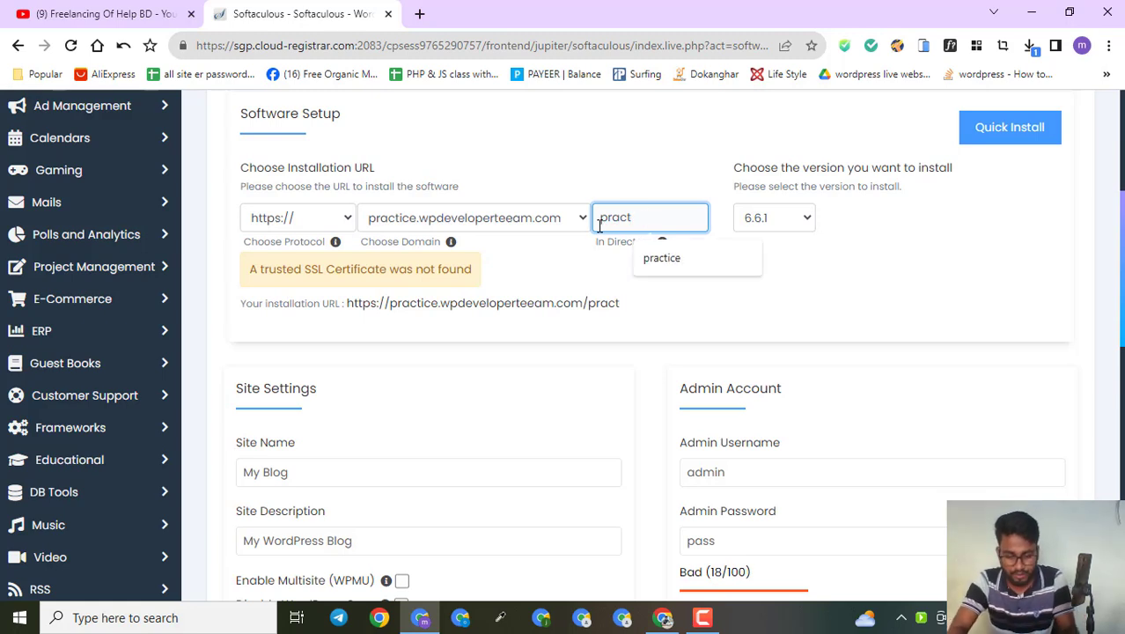
{"action": "type", "text": "ice"}
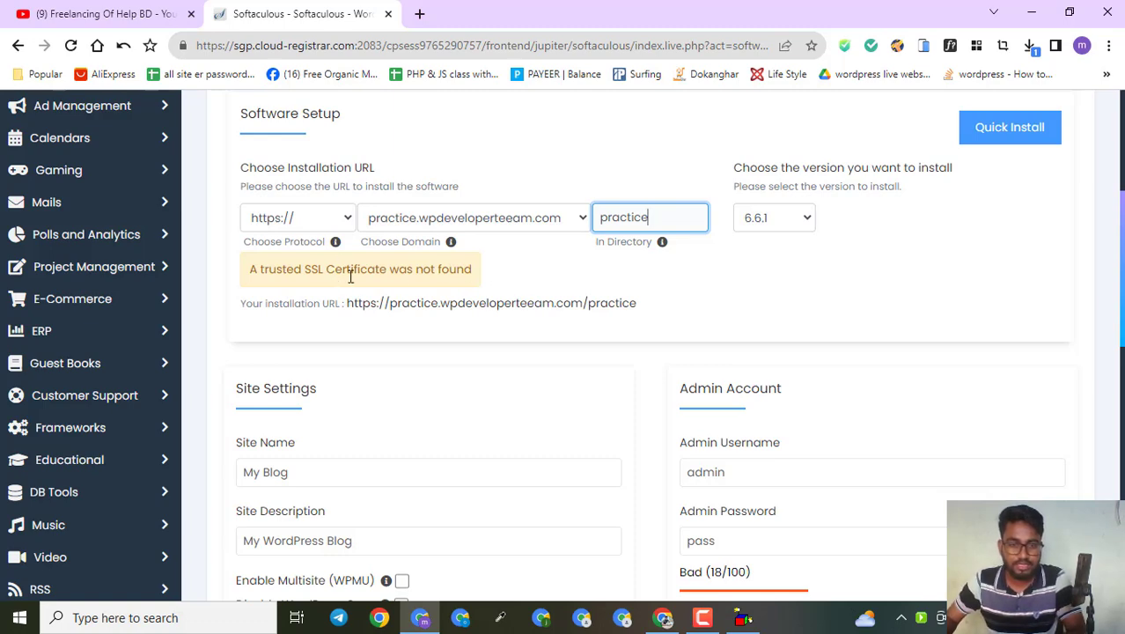
Step: Review the site settings and admin account, keep their default values, and install WordPress
{"action": "scroll", "coordinate": [419, 272], "scroll_direction": "down", "scroll_amount": 1}
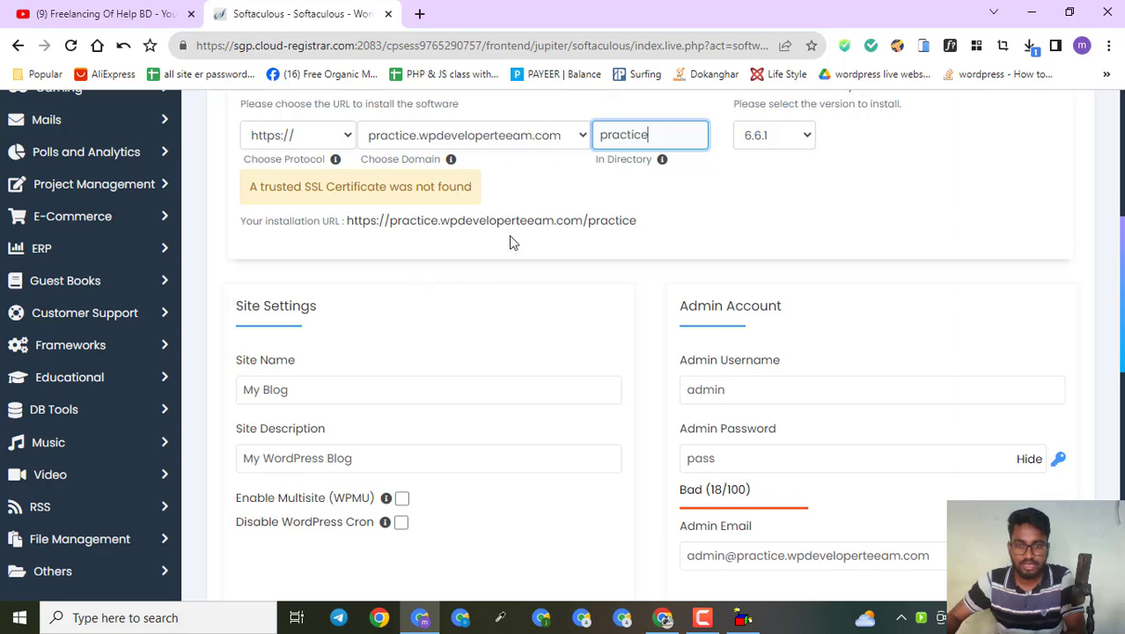
{"action": "scroll", "coordinate": [590, 280], "scroll_direction": "down", "scroll_amount": 1}
{"action": "scroll", "coordinate": [457, 246], "scroll_direction": "up", "scroll_amount": 1}
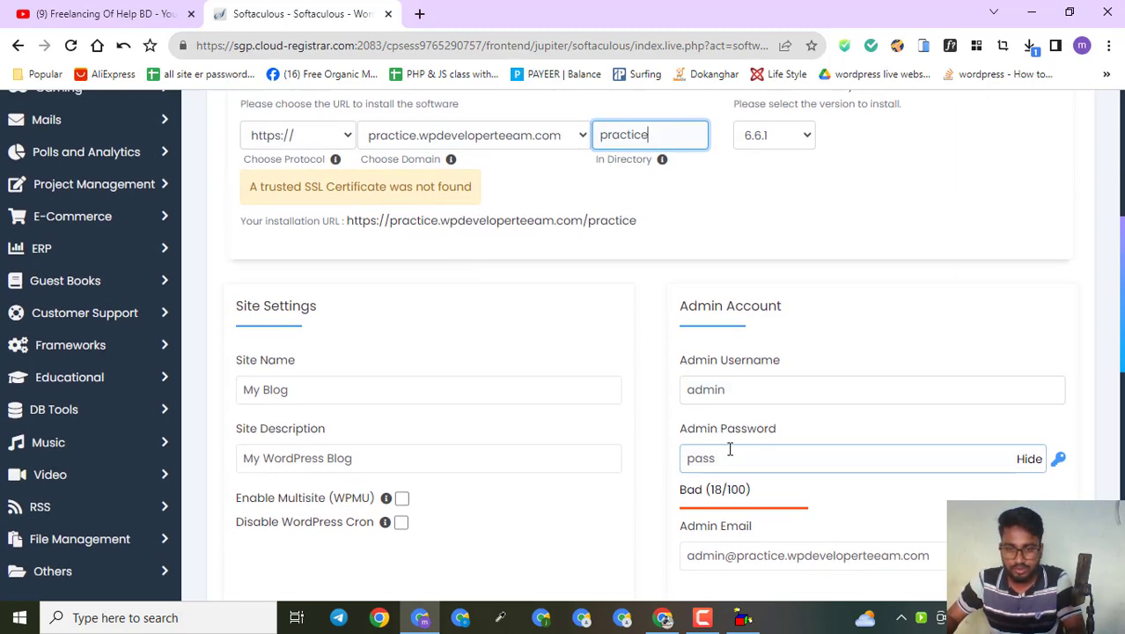
{"action": "scroll", "coordinate": [299, 317], "scroll_direction": "down", "scroll_amount": 5}
{"action": "scroll", "coordinate": [300, 317], "scroll_direction": "up", "scroll_amount": 3}
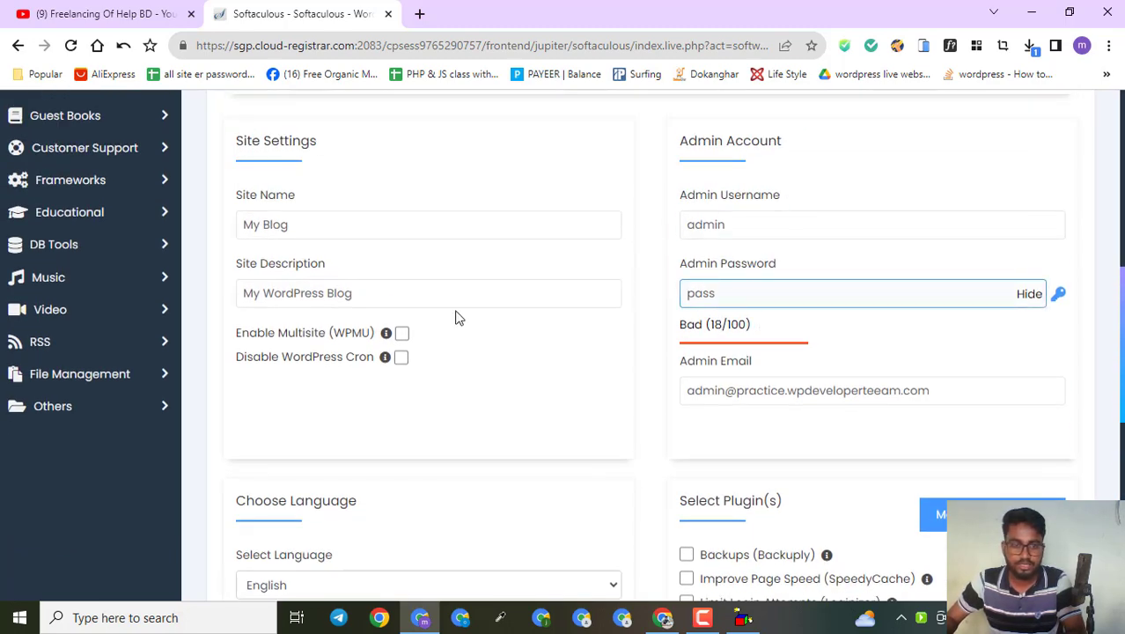
{"action": "left_click", "coordinate": [323, 220]}
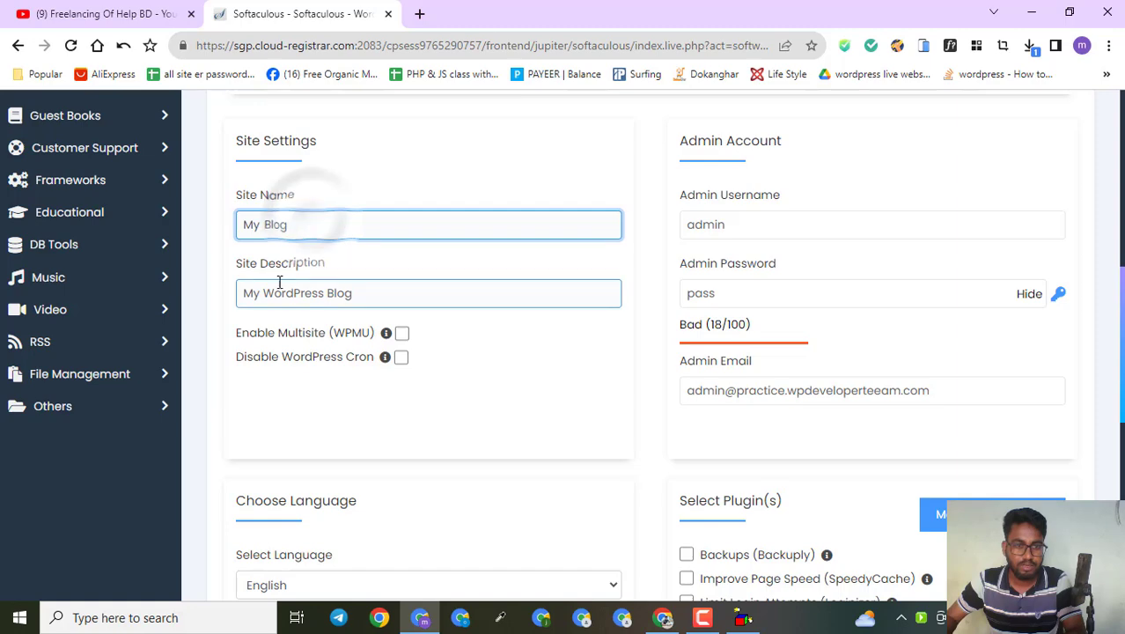
{"action": "left_click", "coordinate": [469, 296]}
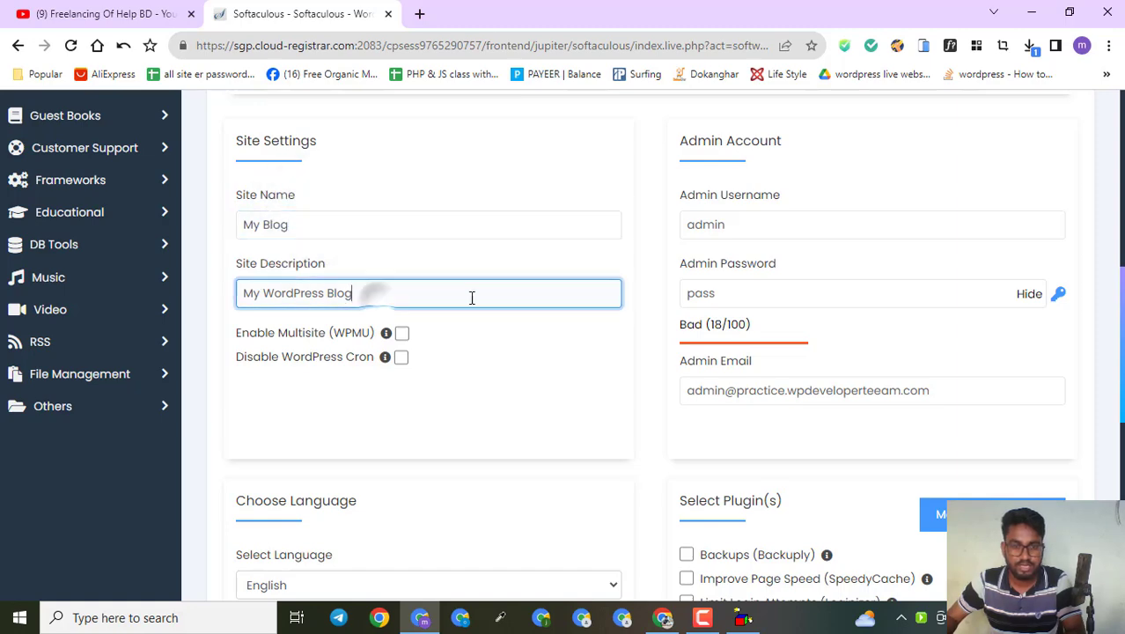
{"action": "scroll", "coordinate": [502, 319], "scroll_direction": "down", "scroll_amount": 10}
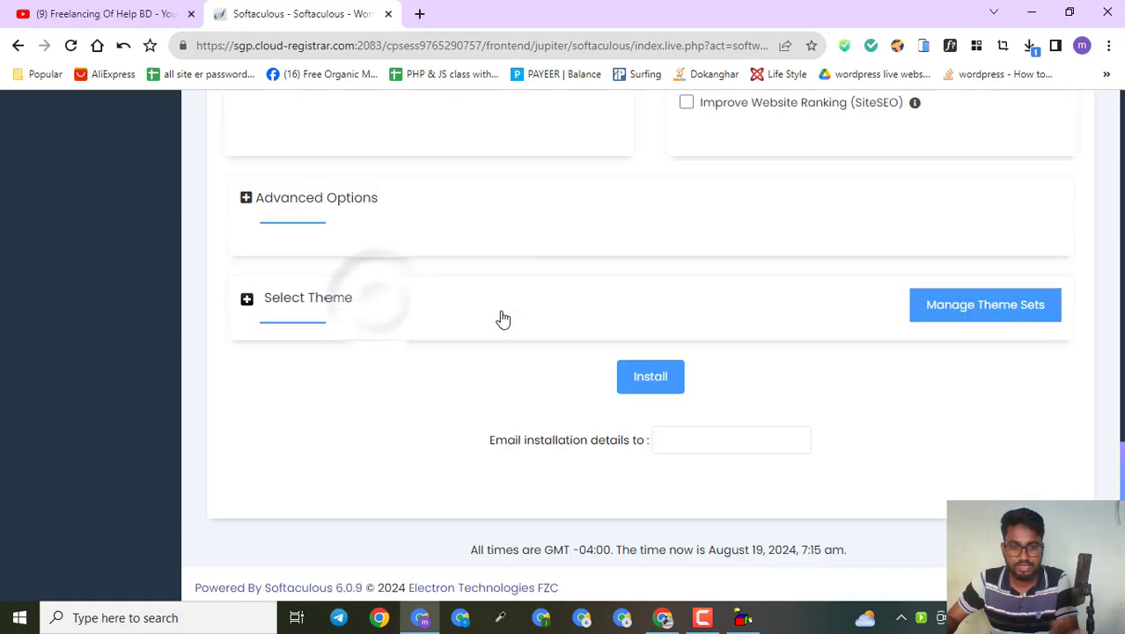
{"action": "left_click", "coordinate": [667, 378]}
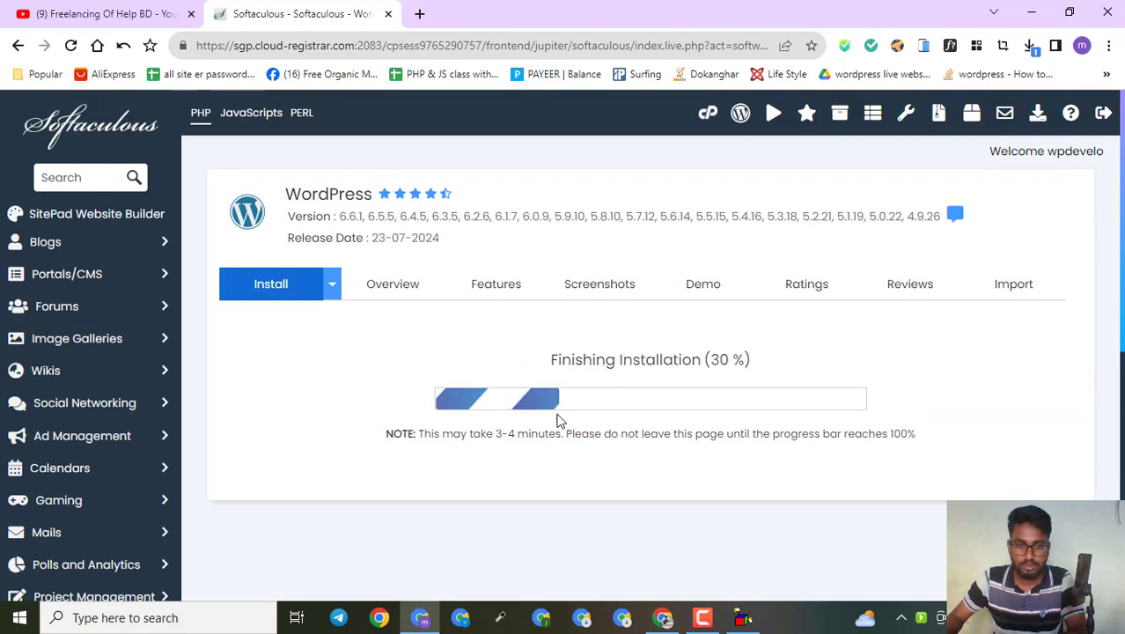
{"action": "scroll", "coordinate": [716, 429], "scroll_direction": "down", "scroll_amount": 3}
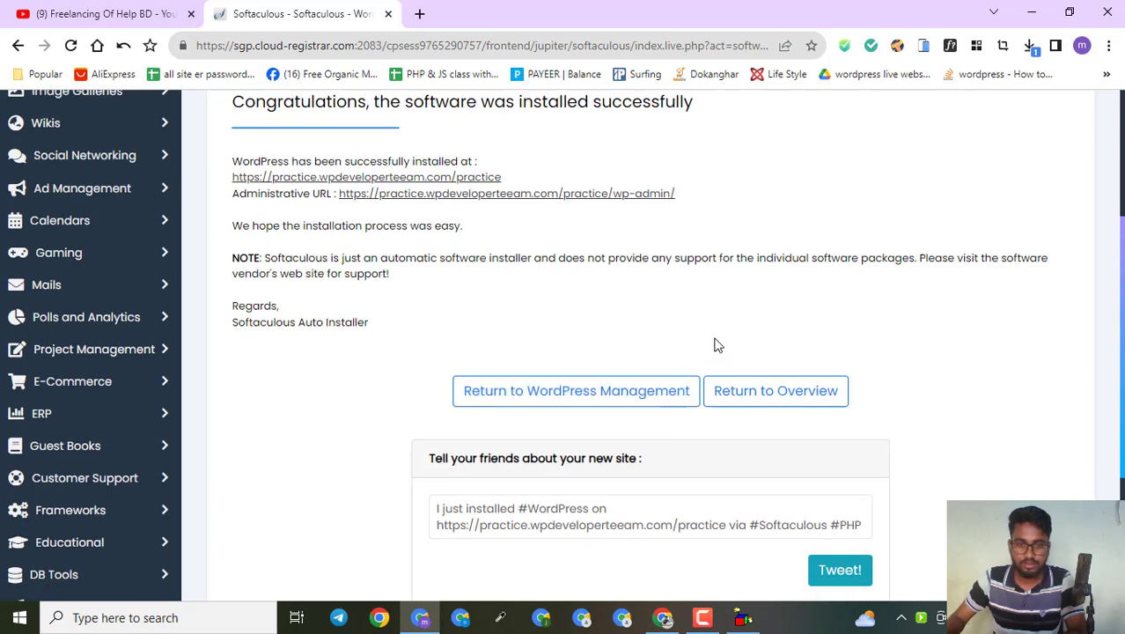
{"action": "left_click", "coordinate": [431, 177]}
{"action": "scroll", "coordinate": [519, 176], "scroll_direction": "down", "scroll_amount": 4}
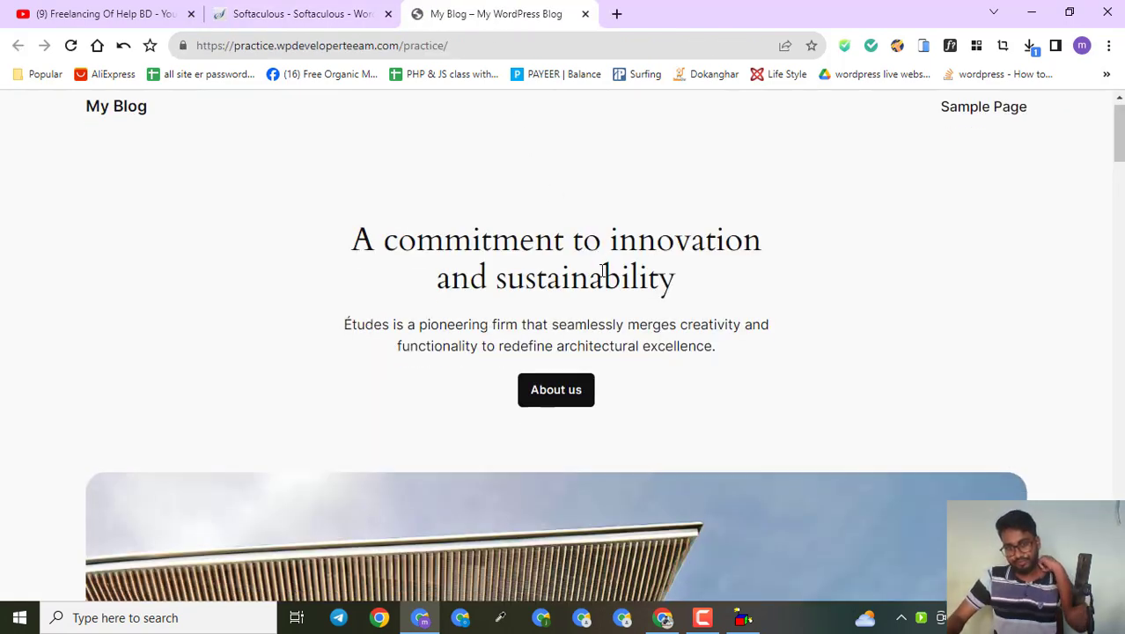
{"action": "scroll", "coordinate": [529, 312], "scroll_direction": "up", "scroll_amount": 4}
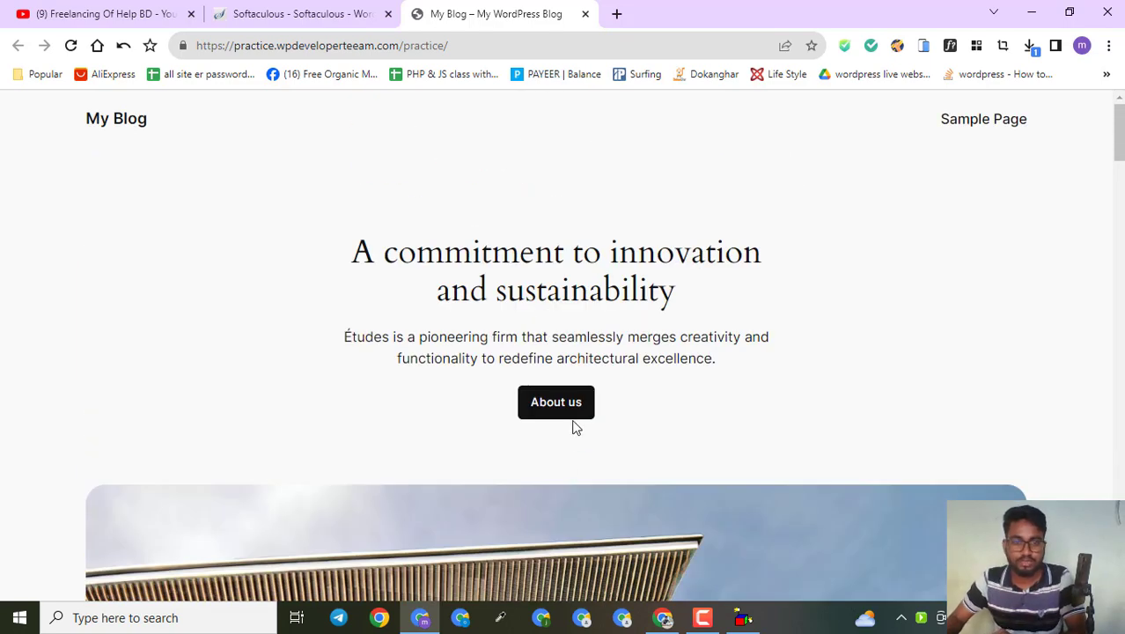
{"action": "left_click", "coordinate": [325, 12]}
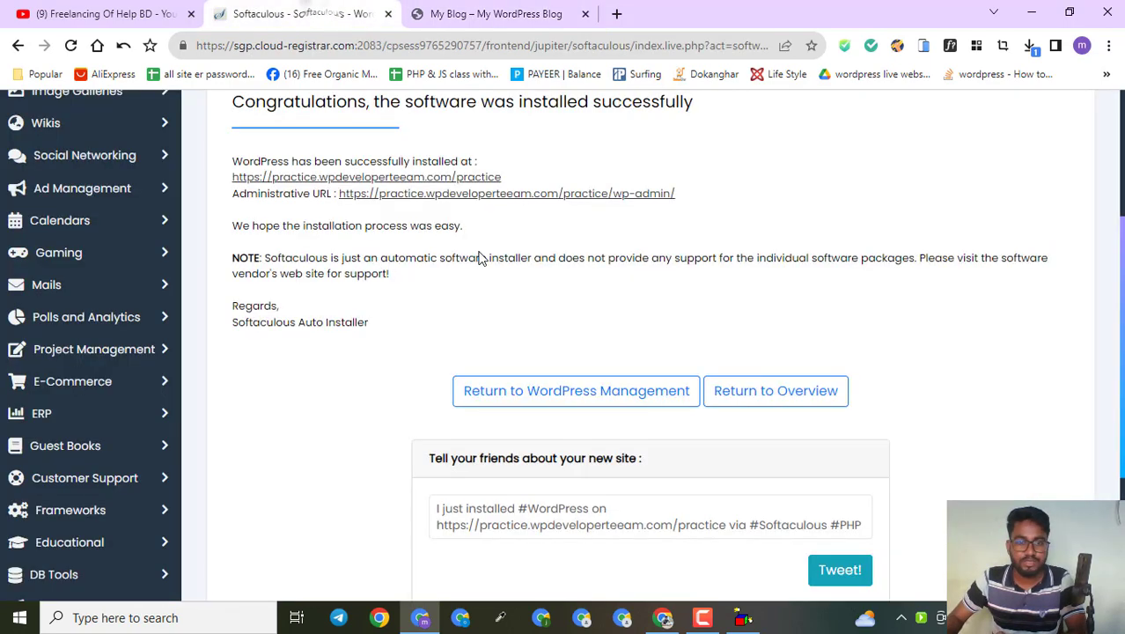
{"action": "left_click", "coordinate": [467, 177]}
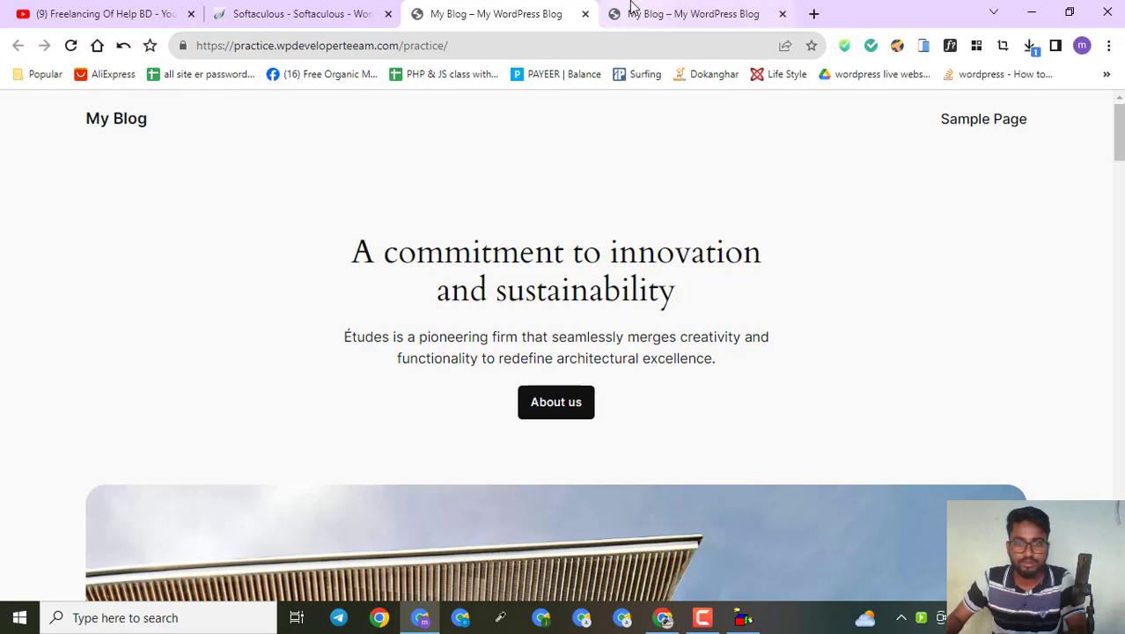
{"action": "left_click", "coordinate": [585, 14]}
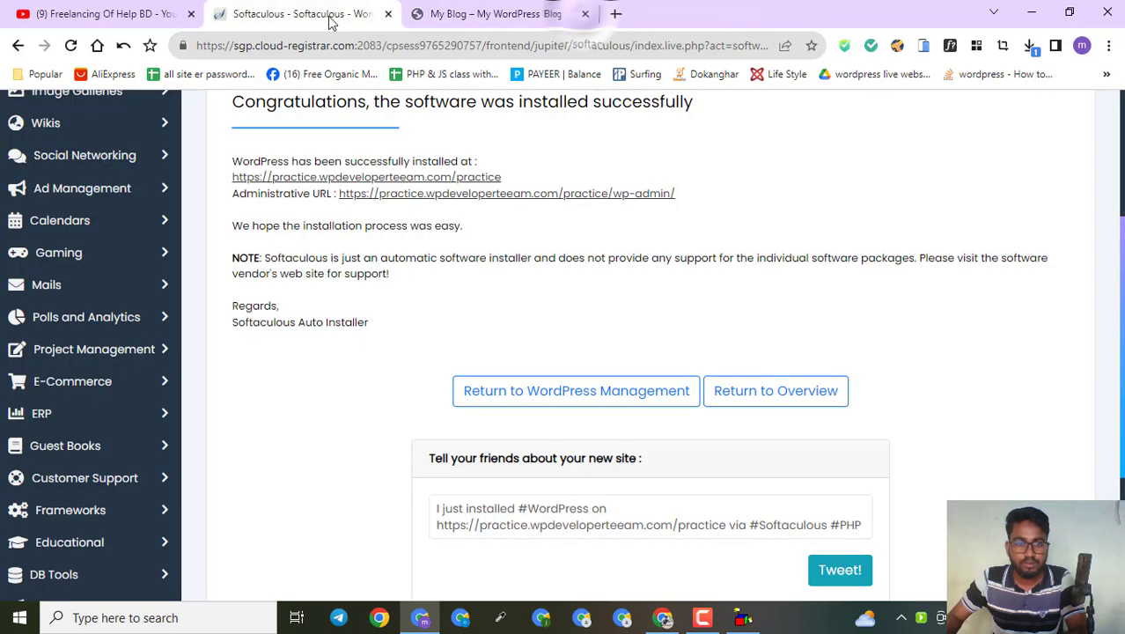
Step: Open the new site's administrative URL from the installation results and look over the WordPress dashboard
{"action": "left_click", "coordinate": [499, 195]}
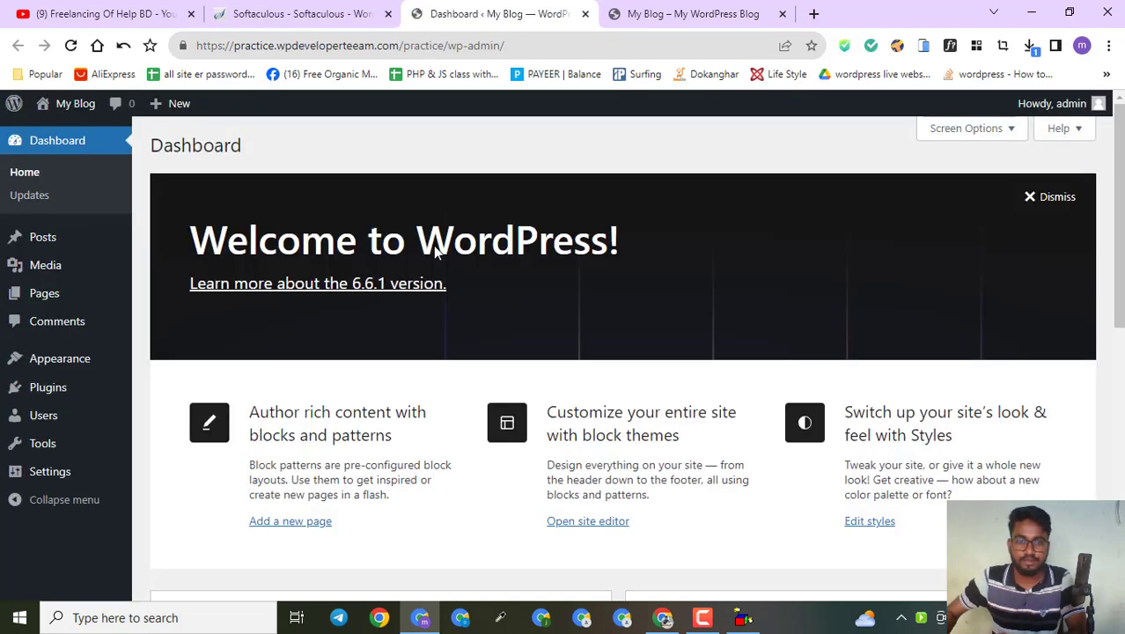
{"action": "scroll", "coordinate": [666, 314], "scroll_direction": "down", "scroll_amount": 4}
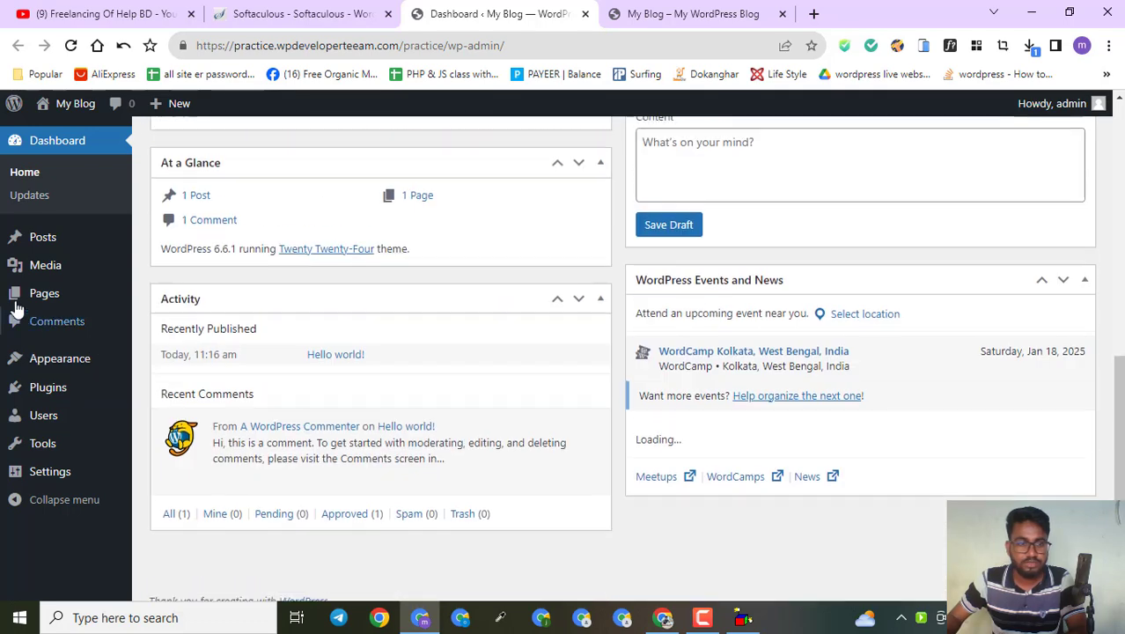
{"action": "scroll", "coordinate": [592, 336], "scroll_direction": "up", "scroll_amount": 7}
Step: Look over the site's installed themes and open its list of installed plugins
{"action": "mouse_move", "coordinate": [81, 357]}
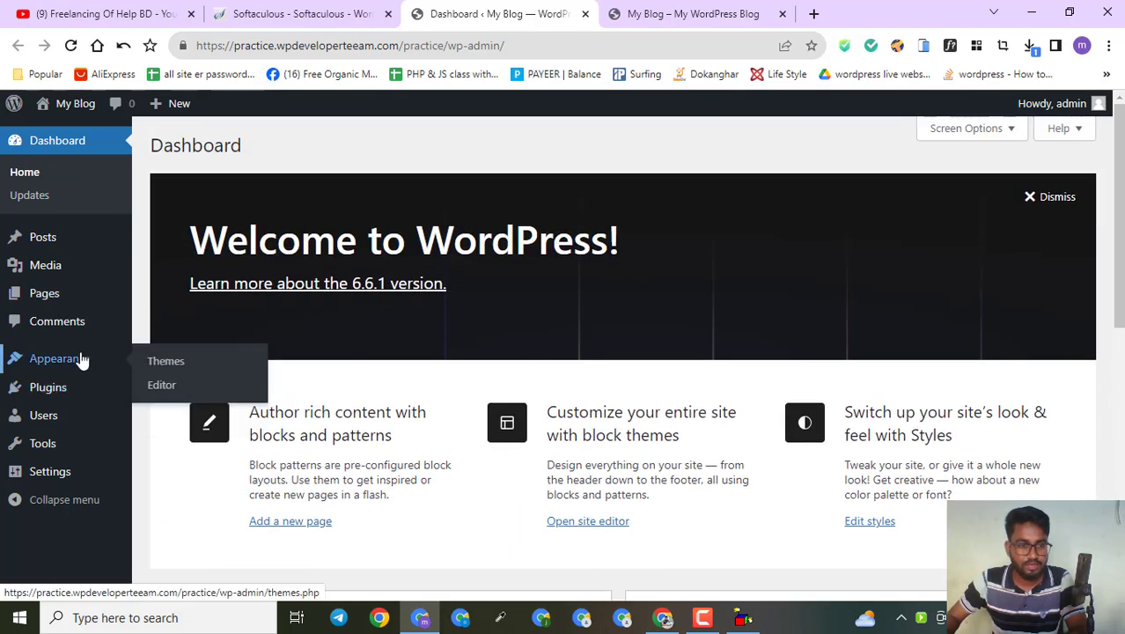
{"action": "left_click", "coordinate": [146, 362]}
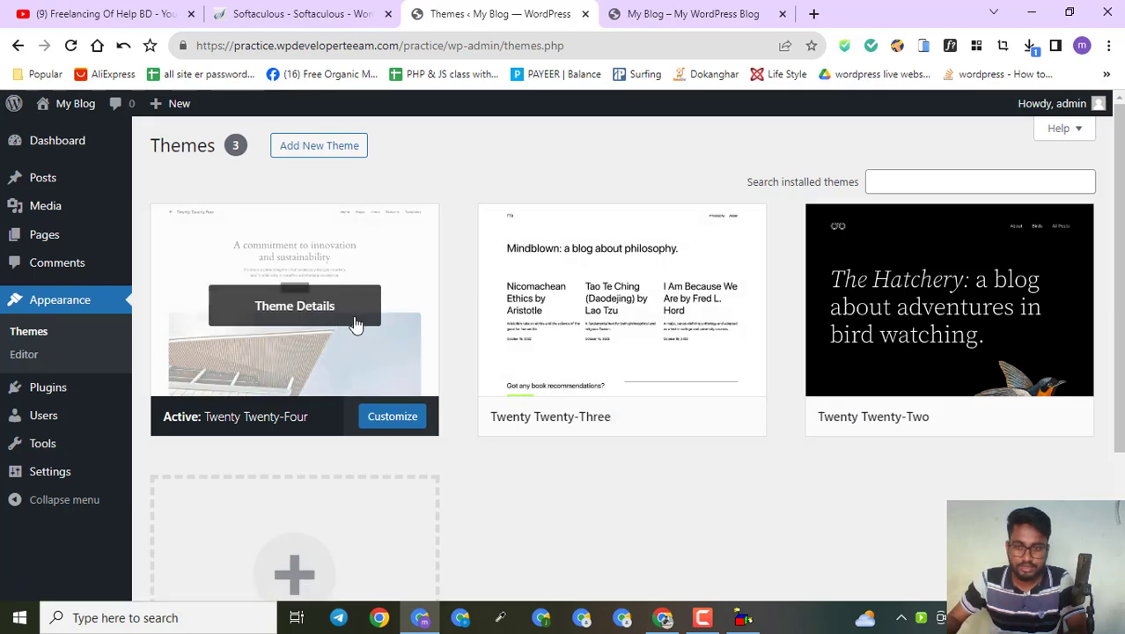
{"action": "scroll", "coordinate": [350, 339], "scroll_direction": "down", "scroll_amount": 2}
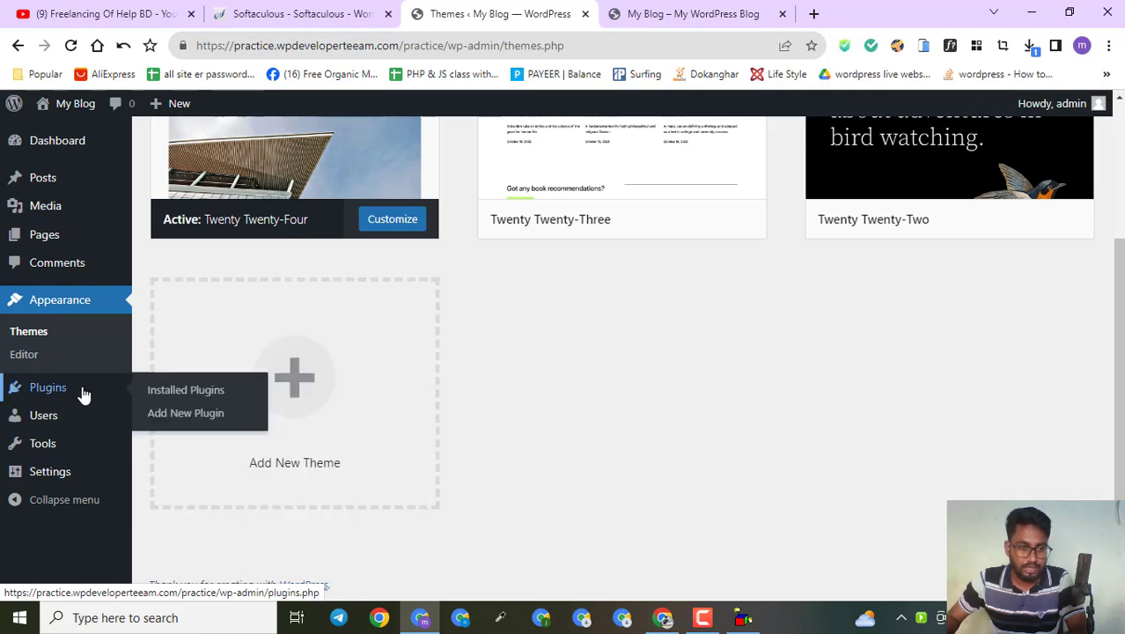
{"action": "left_click", "coordinate": [82, 388]}
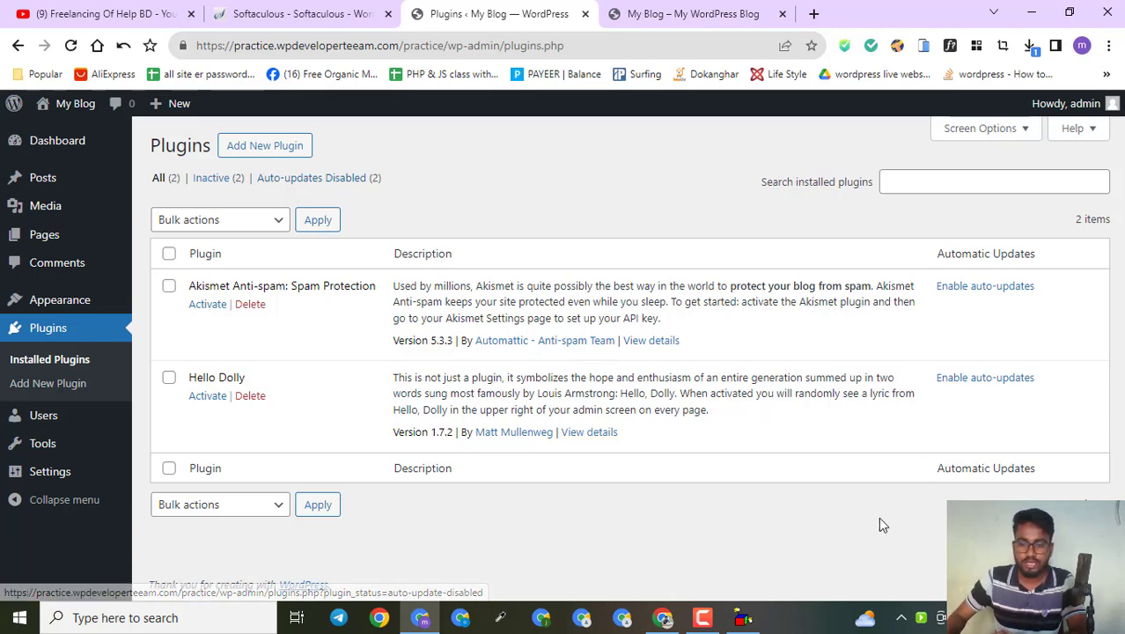
{"action": "left_click", "coordinate": [703, 617]}
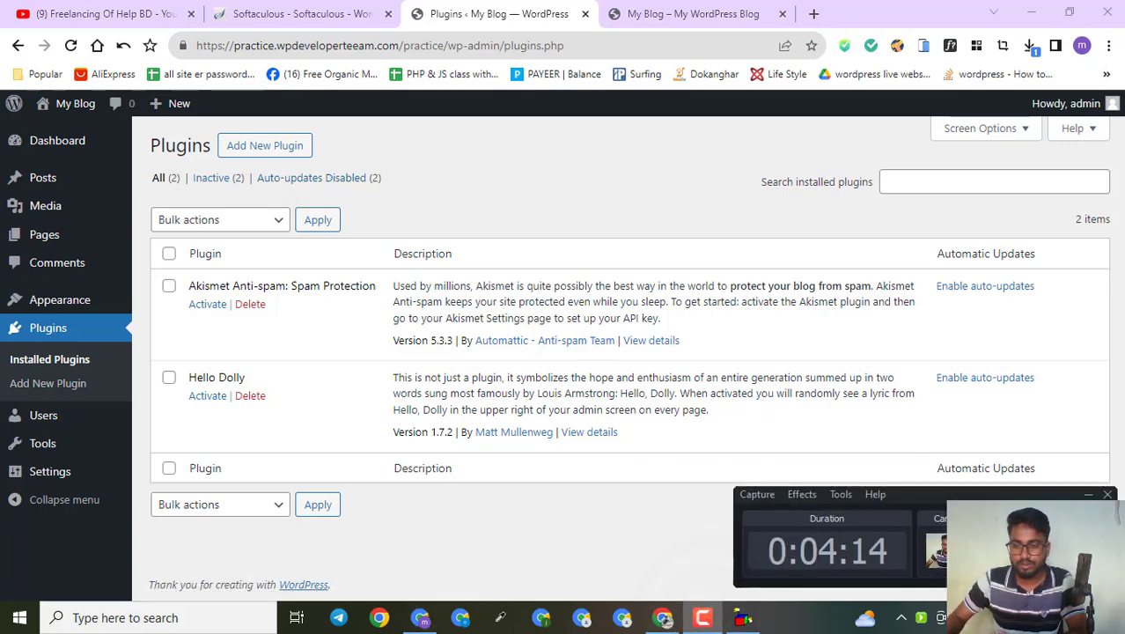